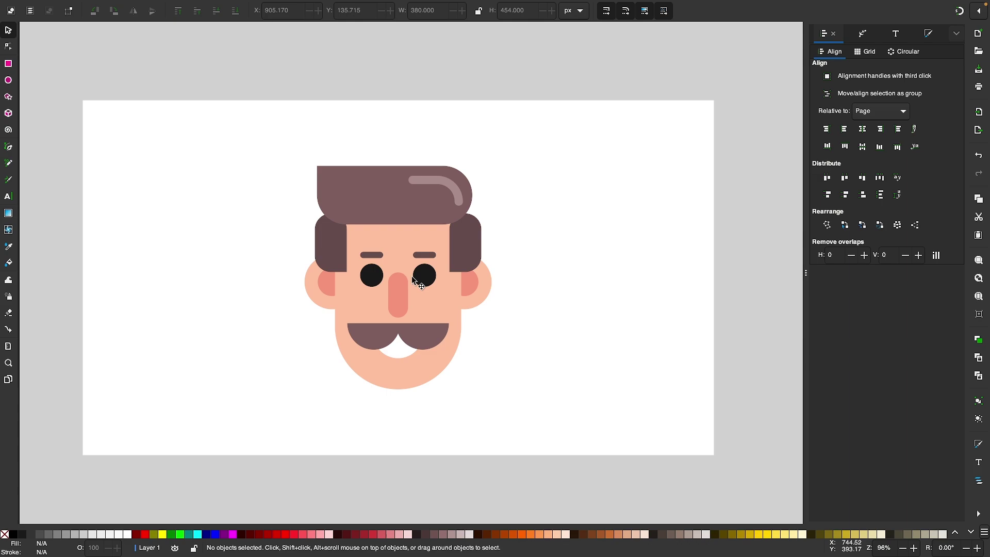
Step: Zoom in on the face and inspect the nose, right eye and left eye
scroll(395, 267, up, 3)
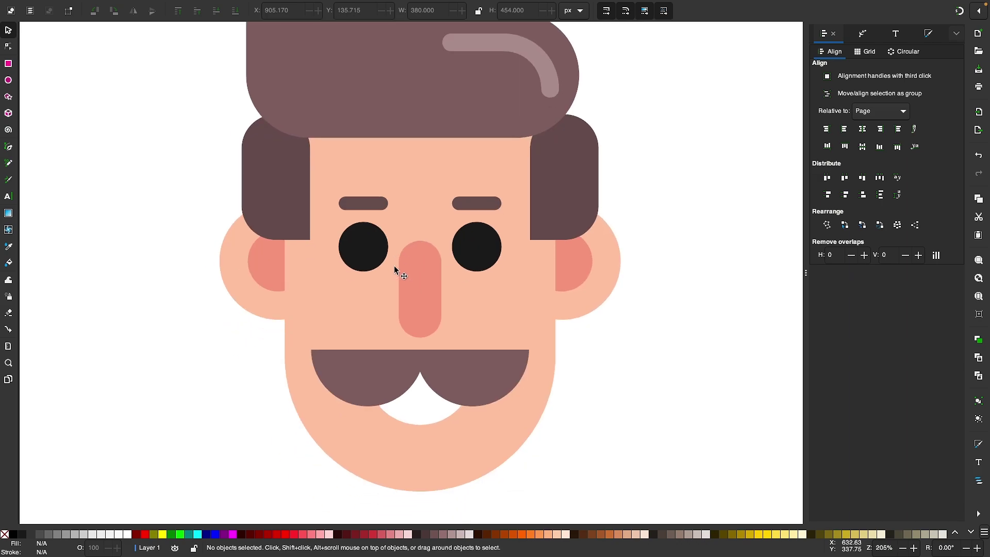
click(410, 281)
click(470, 251)
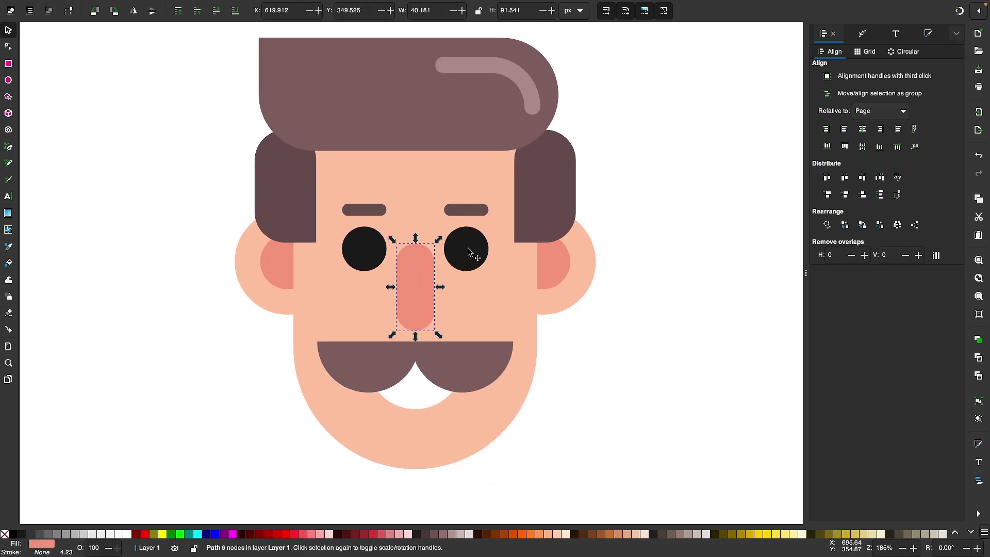
click(354, 254)
scroll(421, 284, up, 8)
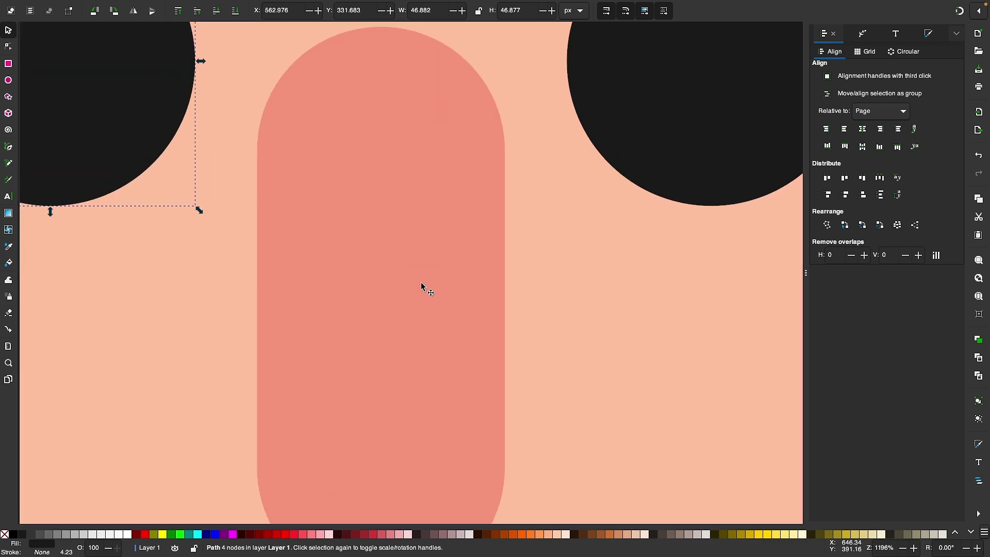
scroll(421, 284, down, 5)
scroll(420, 282, down, 2)
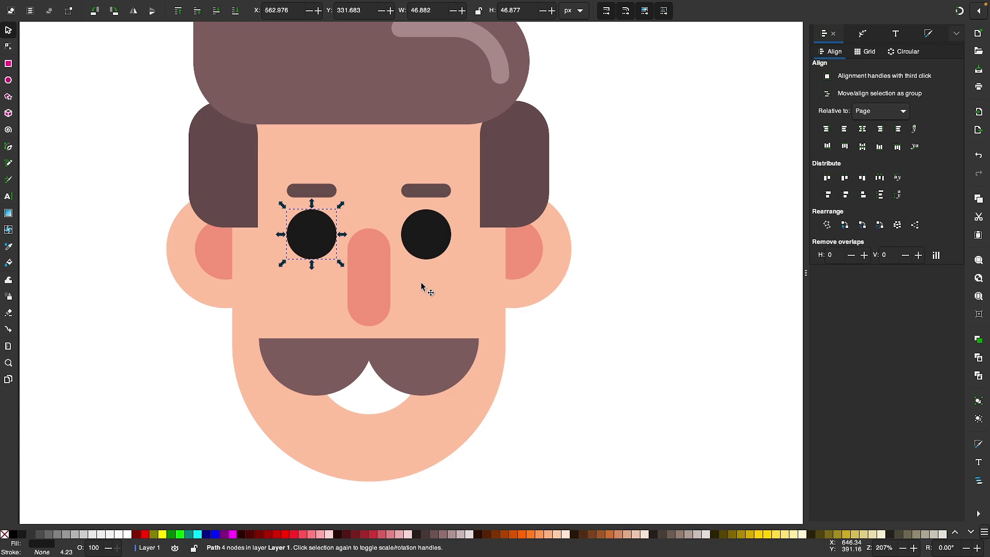
scroll(421, 282, down, 2)
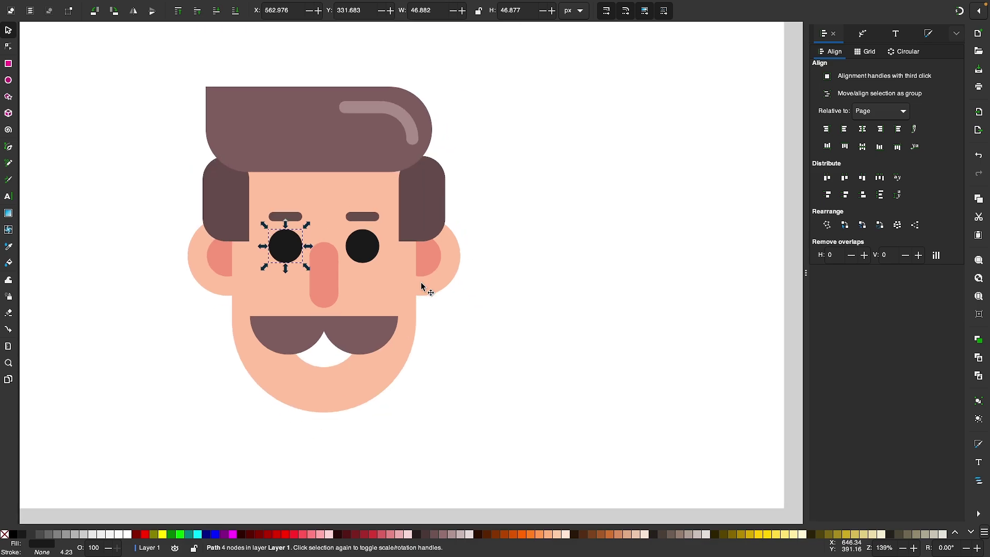
Step: Make a bitmap copy of the whole face, move it right of the original, and zoom in to compare
drag(534, 409, 203, 107)
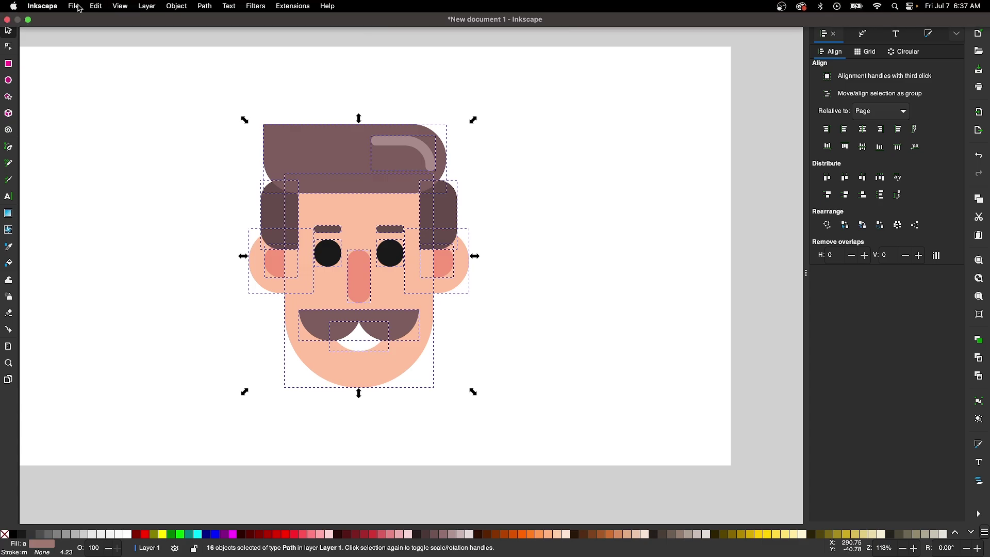
click(96, 6)
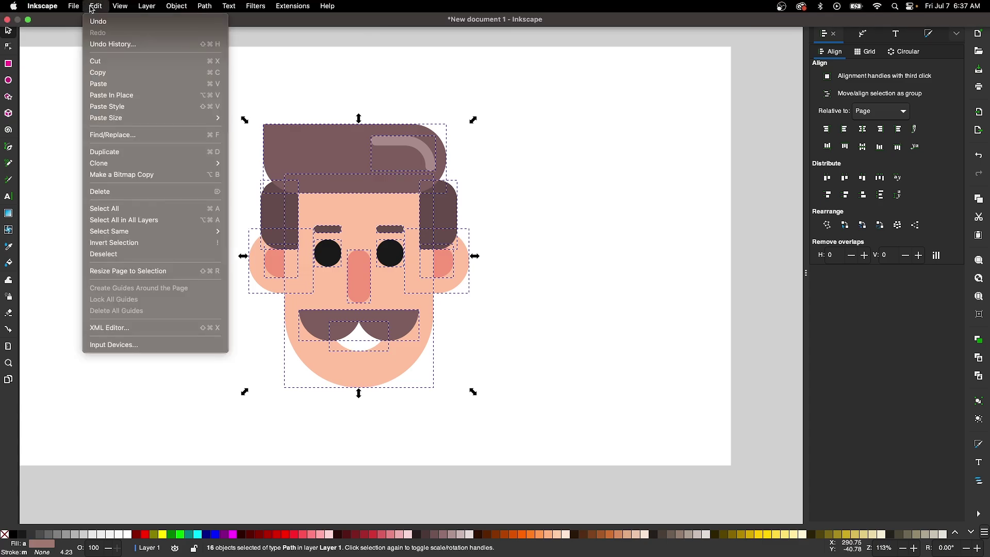
click(147, 176)
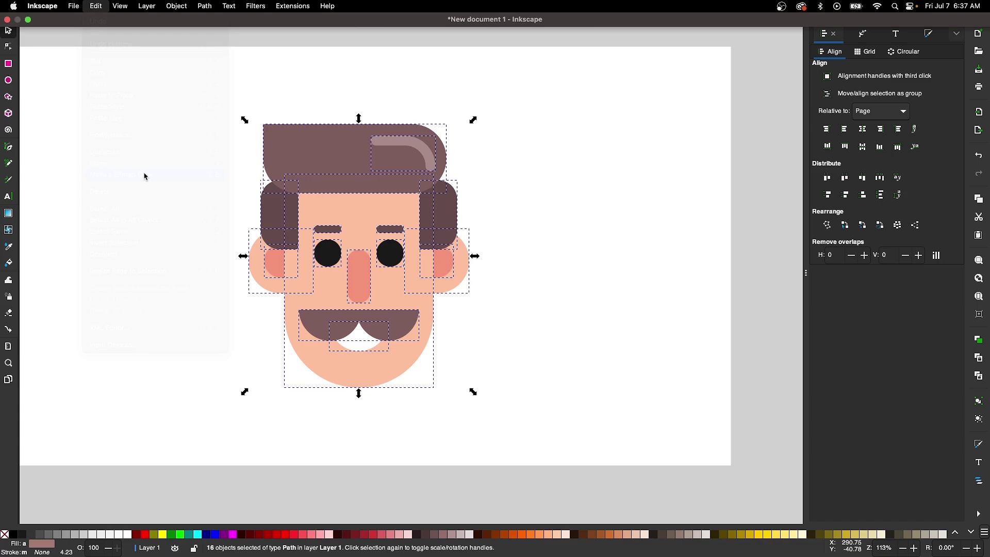
click(165, 270)
drag(359, 245, 623, 247)
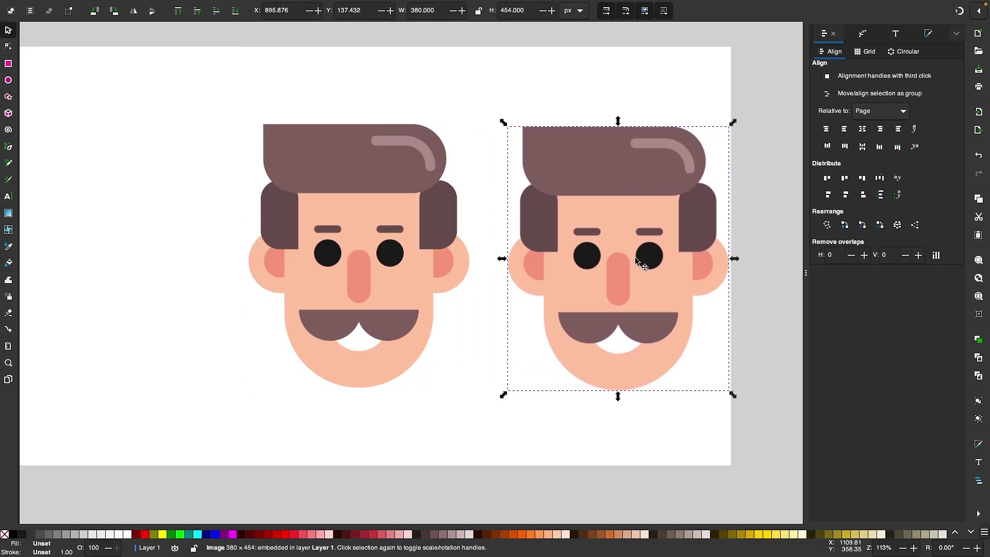
scroll(646, 264, up, 7)
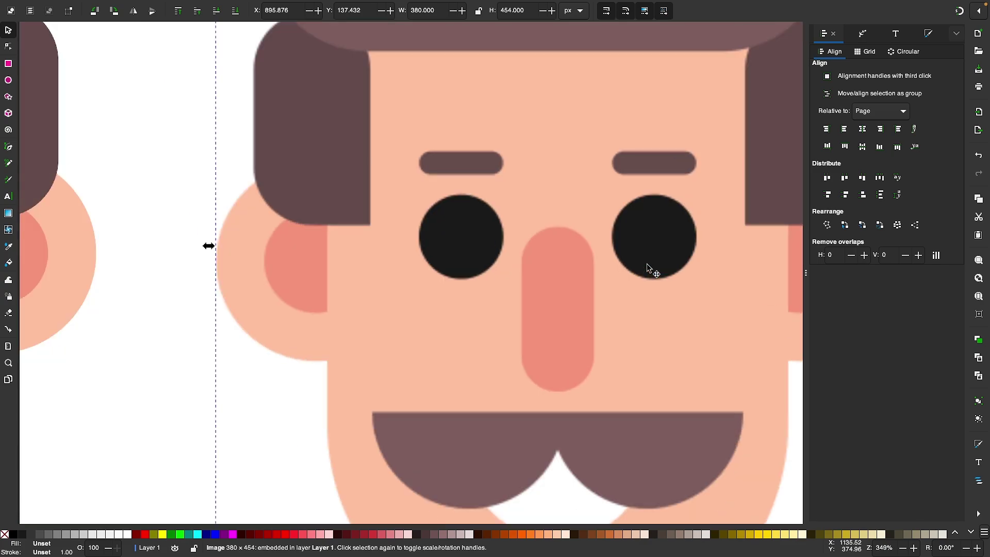
scroll(646, 266, up, 1)
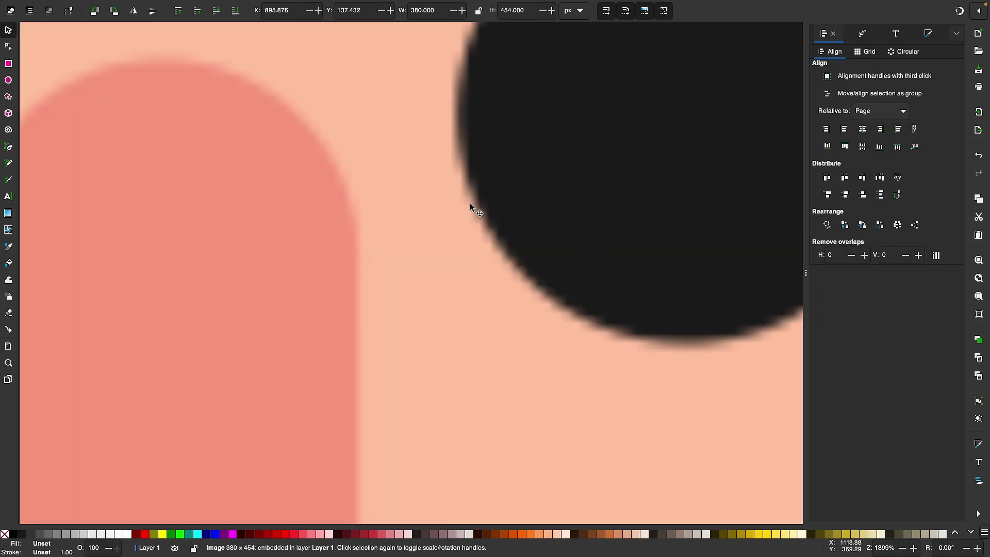
scroll(469, 202, up, 3)
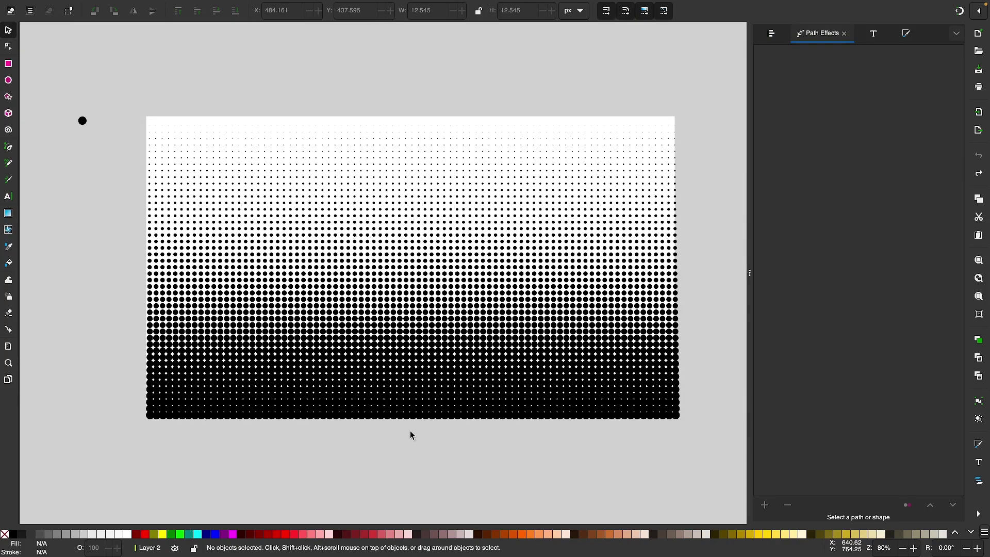
scroll(424, 285, up, 2)
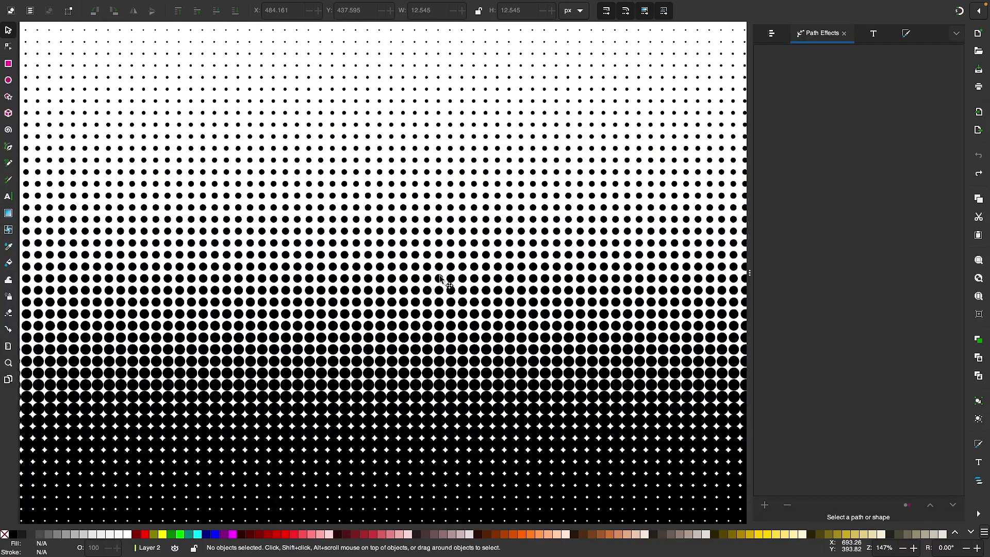
click(357, 302)
click(414, 207)
click(474, 313)
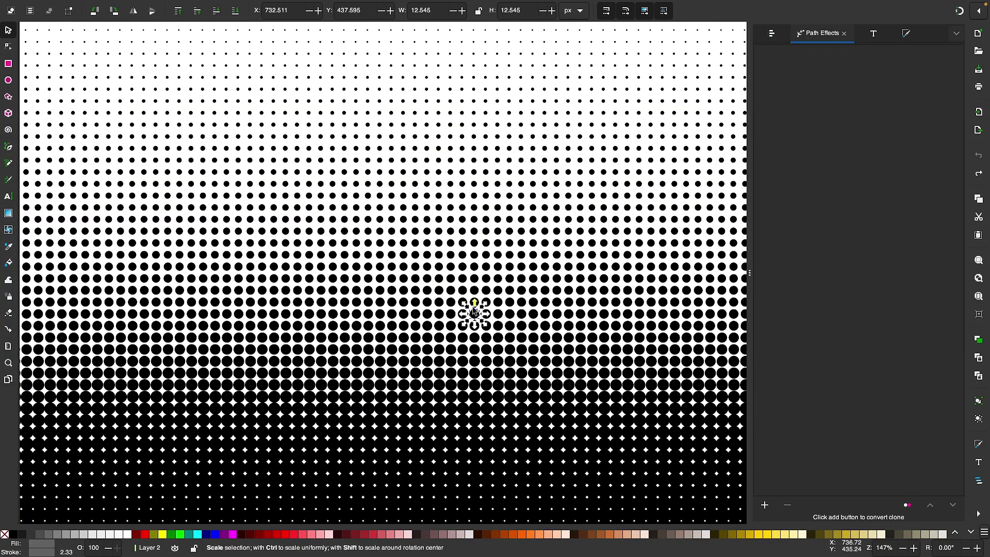
click(286, 325)
click(416, 183)
click(510, 229)
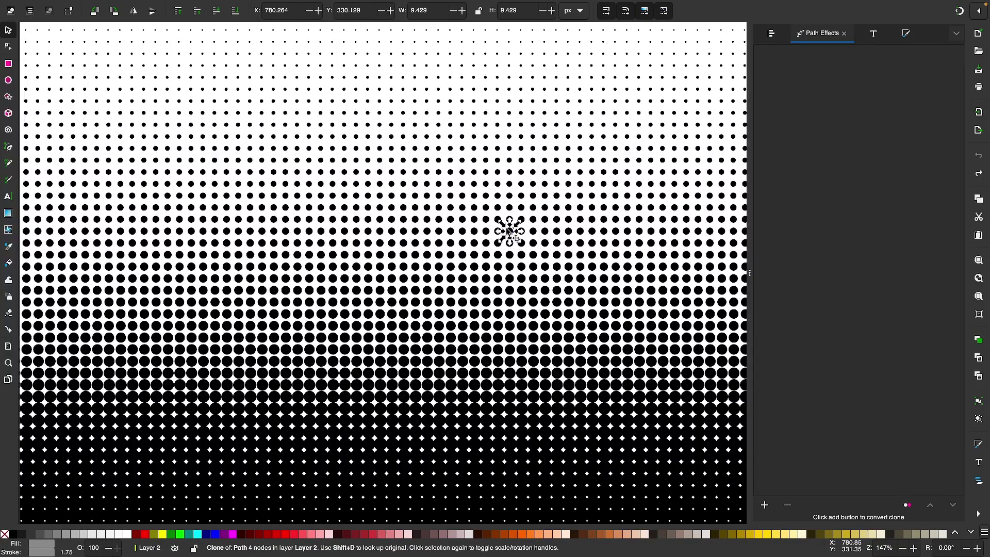
scroll(508, 230, down, 2)
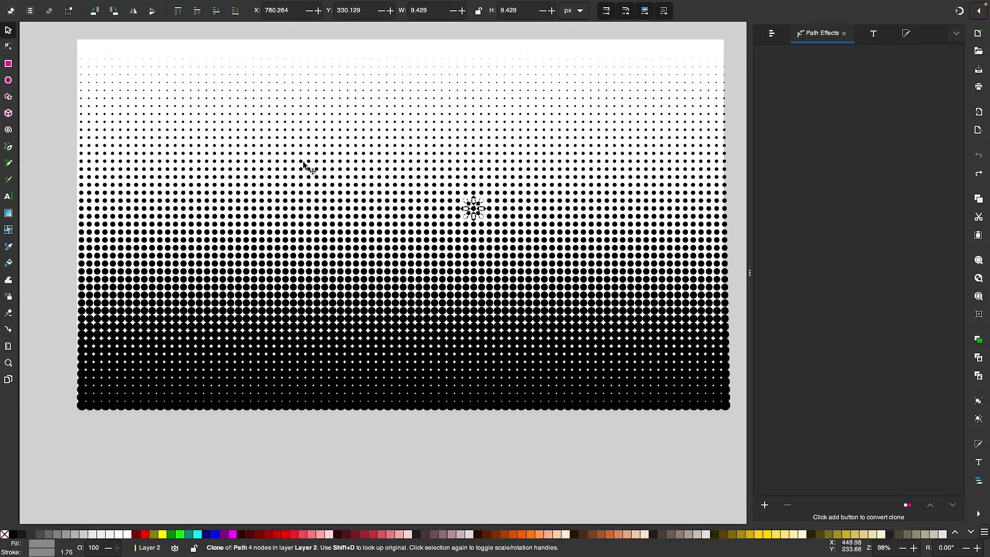
click(401, 444)
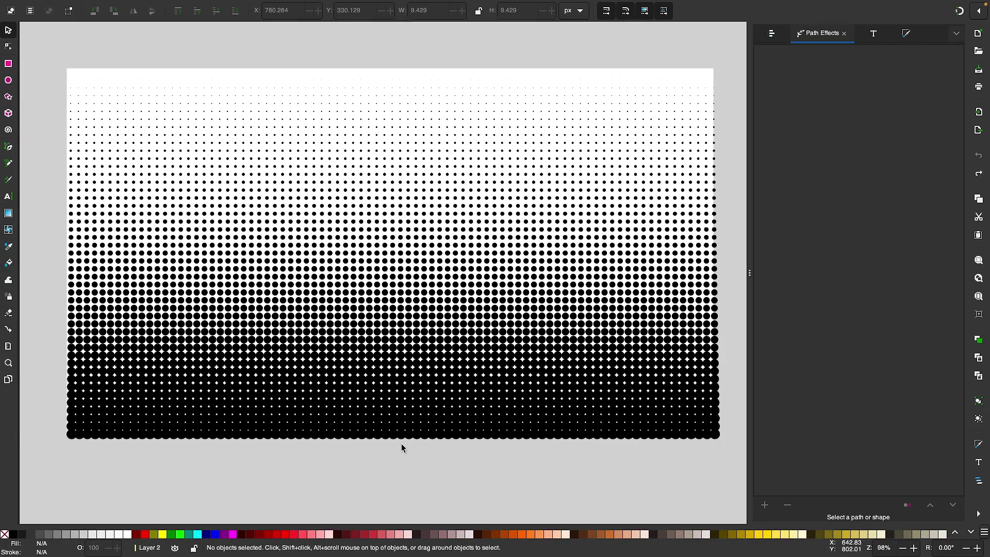
scroll(402, 443, down, 3)
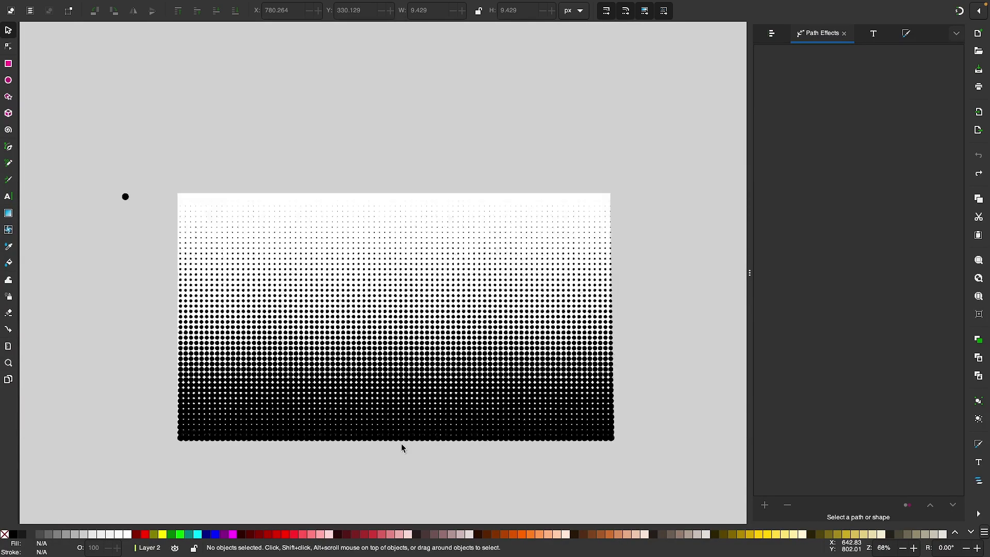
scroll(401, 444, down, 1)
scroll(401, 447, up, 1)
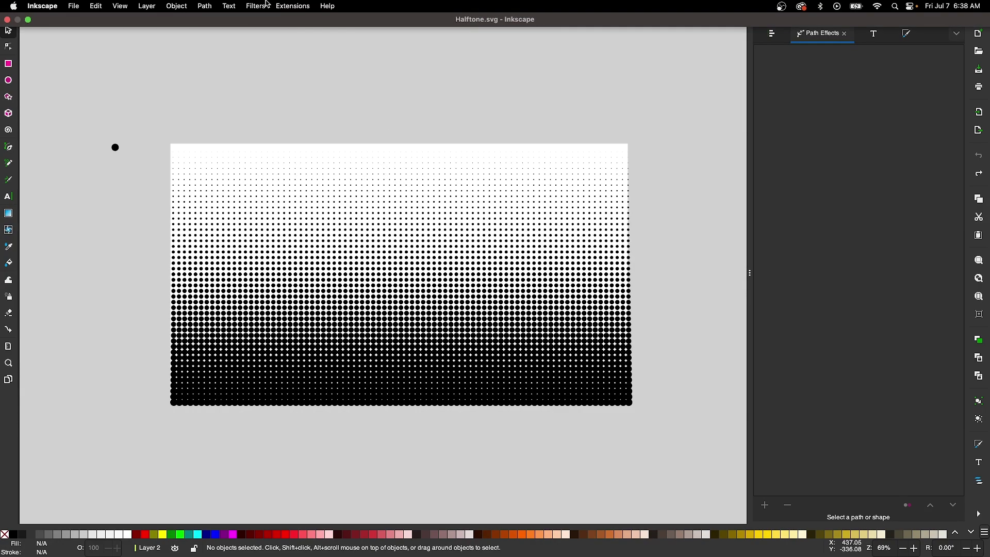
Step: Show Layers and Objects with Layer 2 collapsed, then select all 3901 halftone dots
click(146, 5)
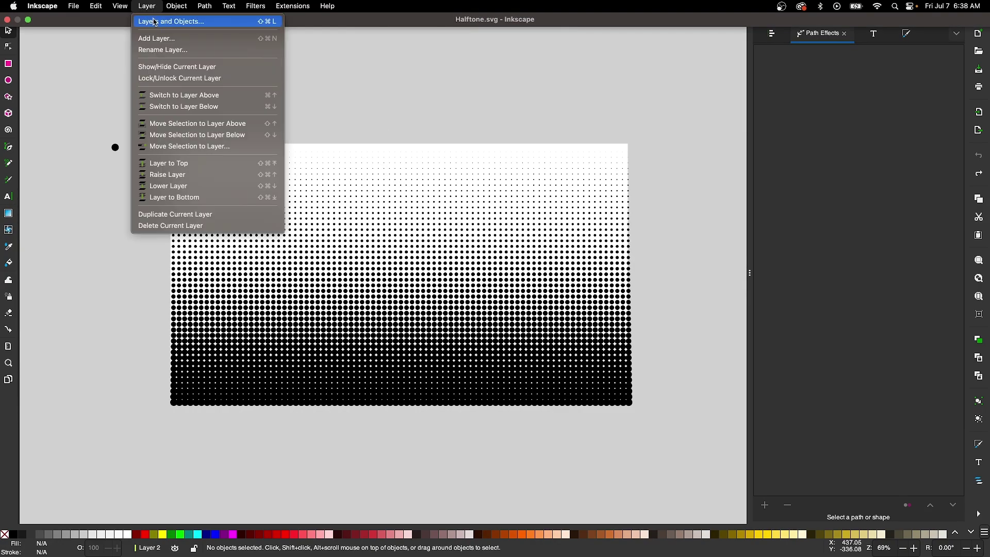
click(154, 21)
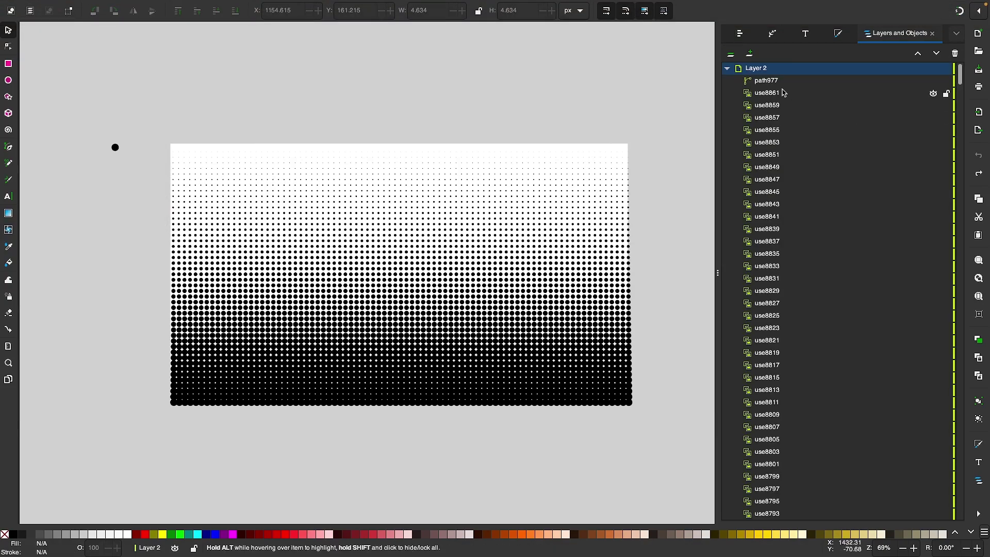
click(727, 69)
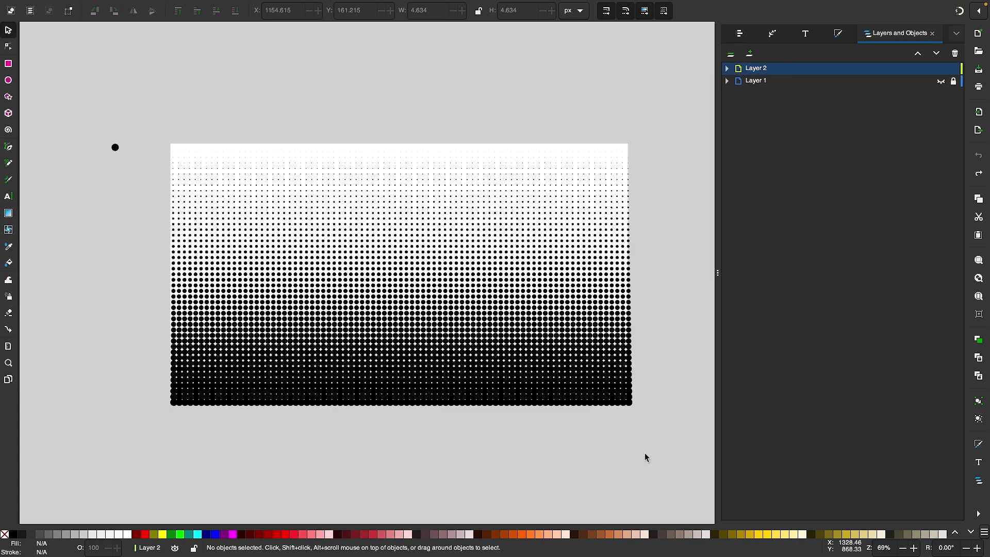
drag(663, 431, 146, 111)
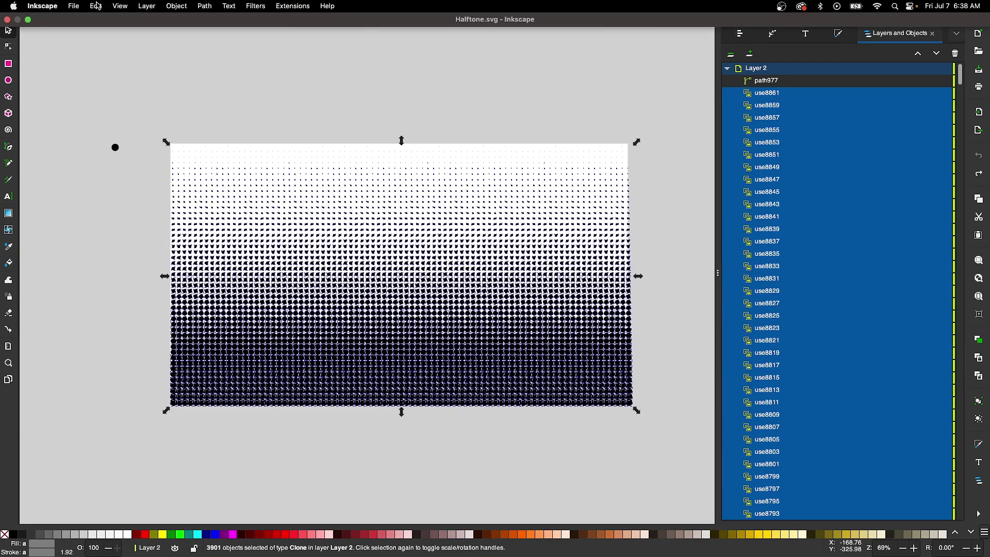
Step: Make a bitmap copy of the halftone dots and move image13076 above Layer 2
click(96, 6)
click(135, 175)
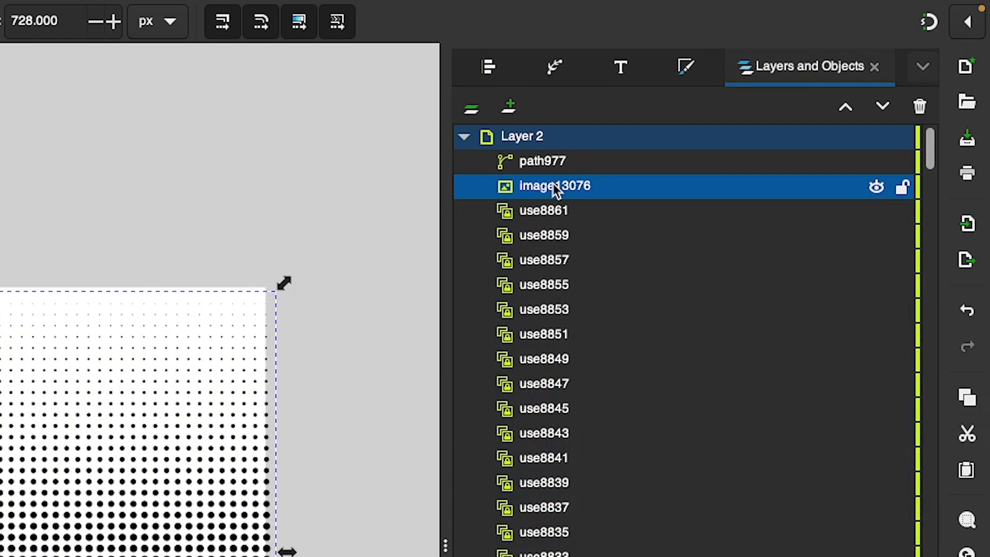
click(348, 169)
click(564, 192)
drag(542, 190, 545, 134)
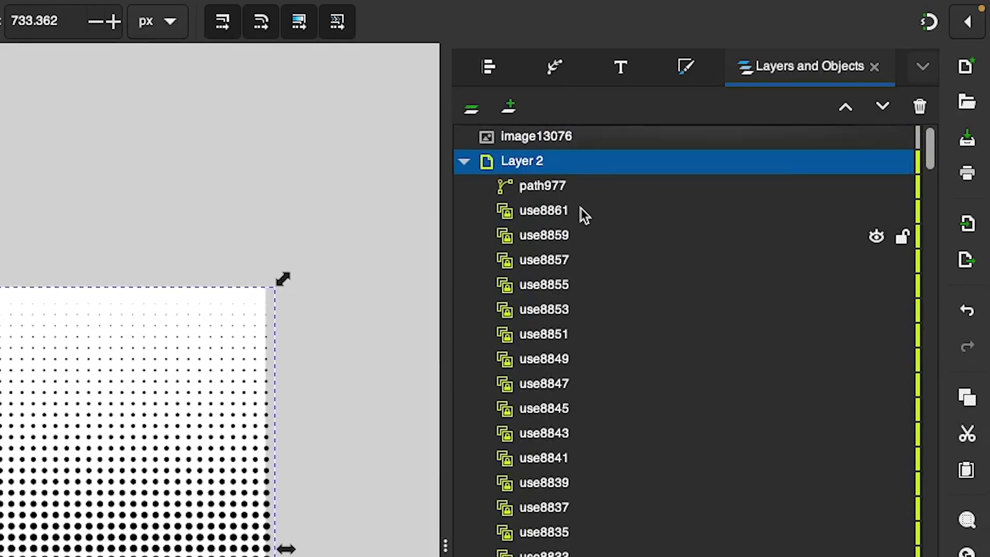
Step: Collapse, lock and hide Layer 2 holding the original dots
click(466, 164)
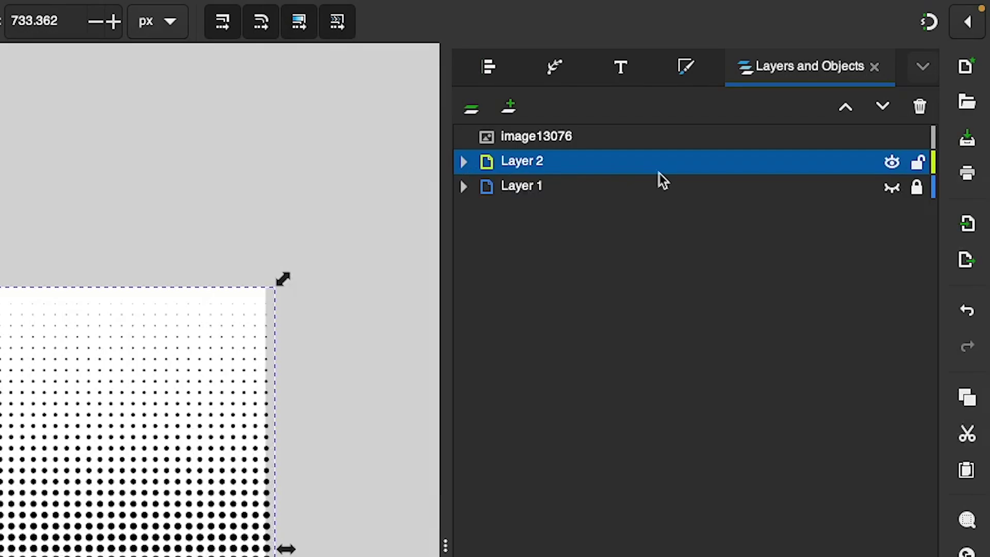
click(917, 164)
click(892, 163)
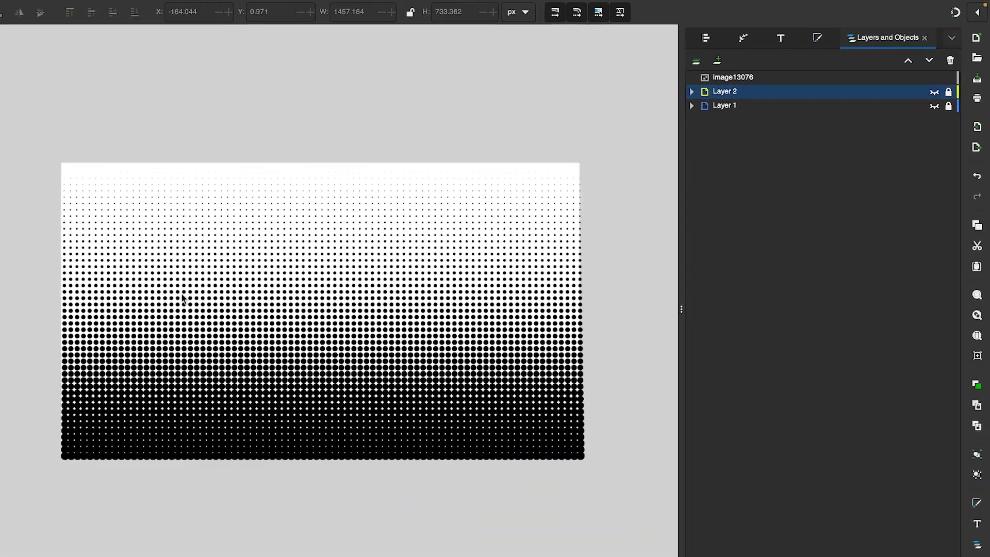
scroll(323, 299, up, 3)
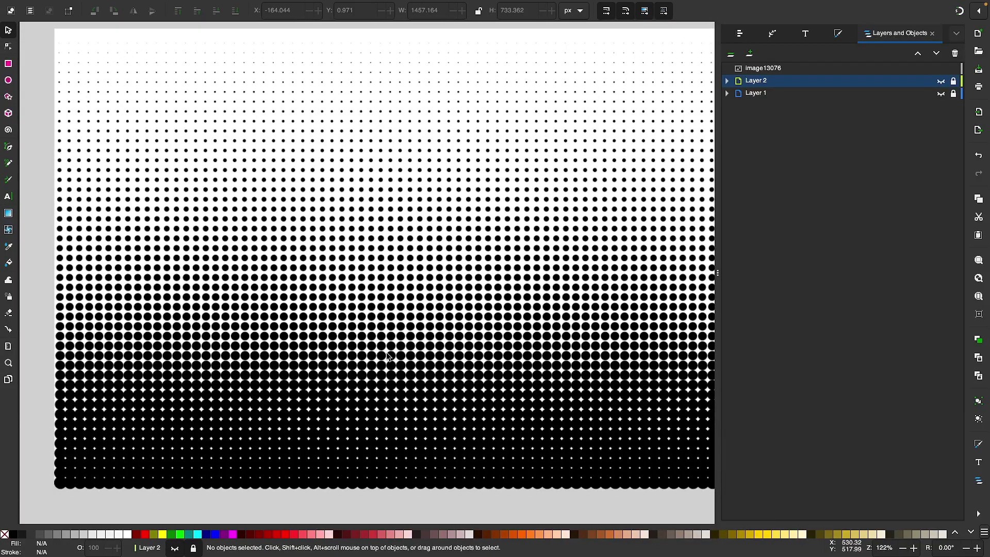
scroll(388, 356, up, 6)
scroll(387, 355, down, 5)
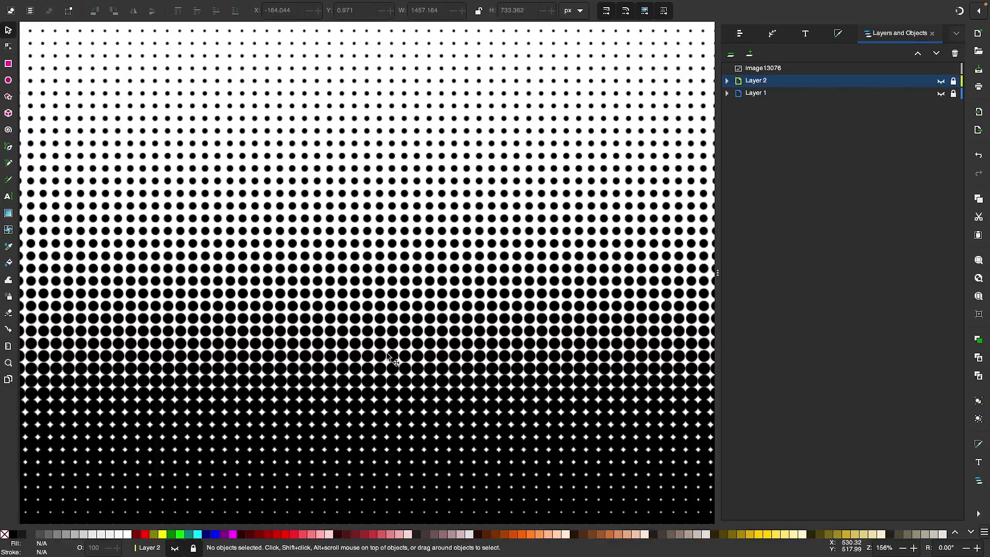
scroll(388, 356, down, 4)
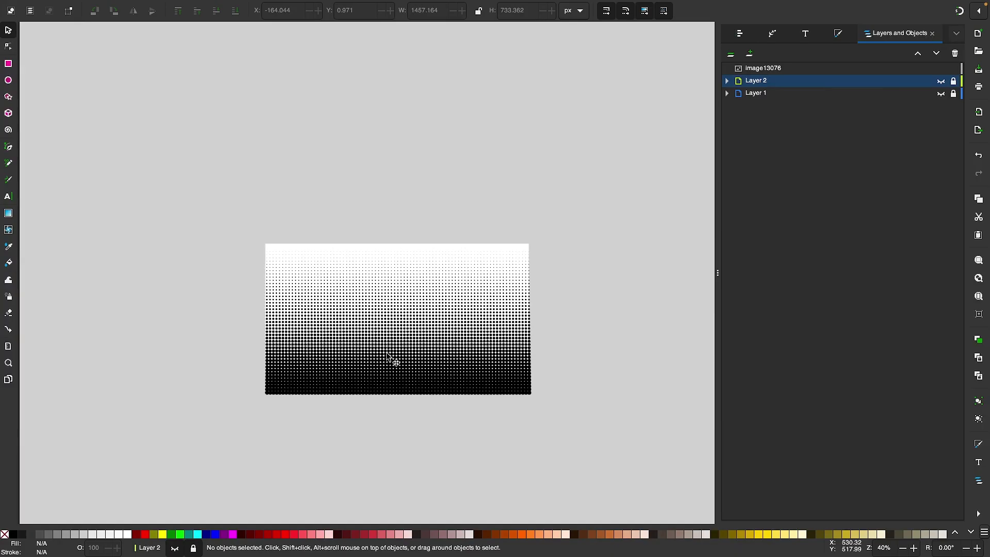
scroll(379, 331, up, 6)
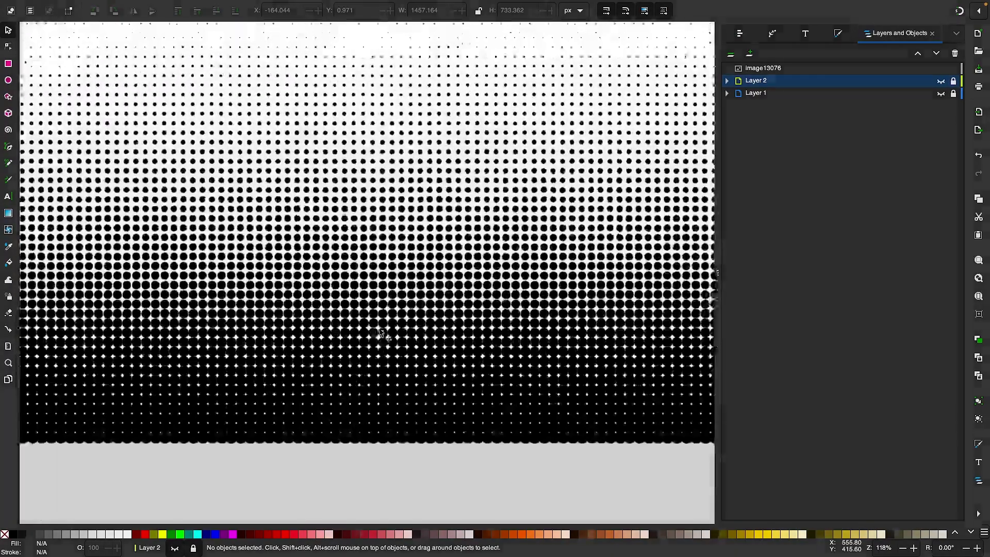
scroll(381, 333, down, 1)
scroll(380, 333, up, 1)
scroll(382, 333, down, 4)
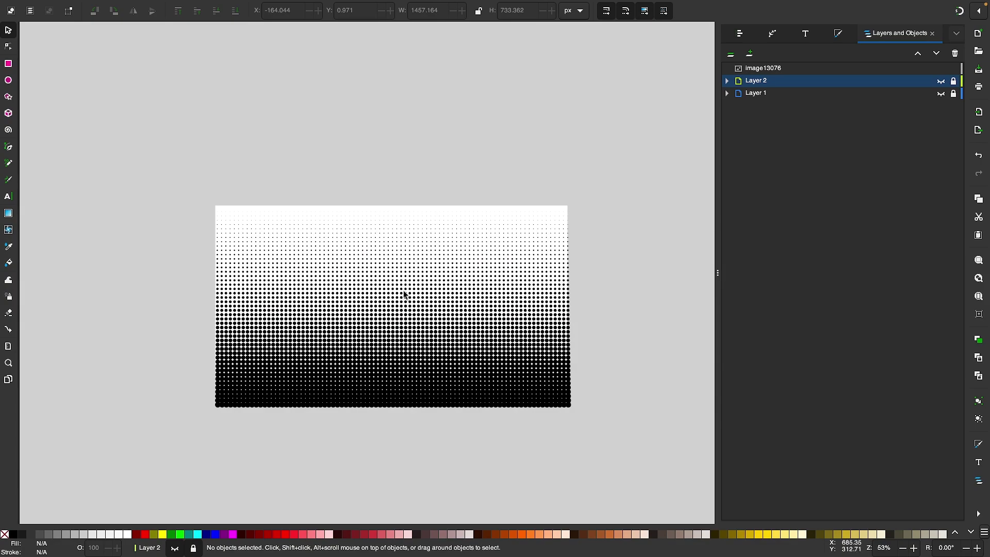
scroll(407, 322, up, 3)
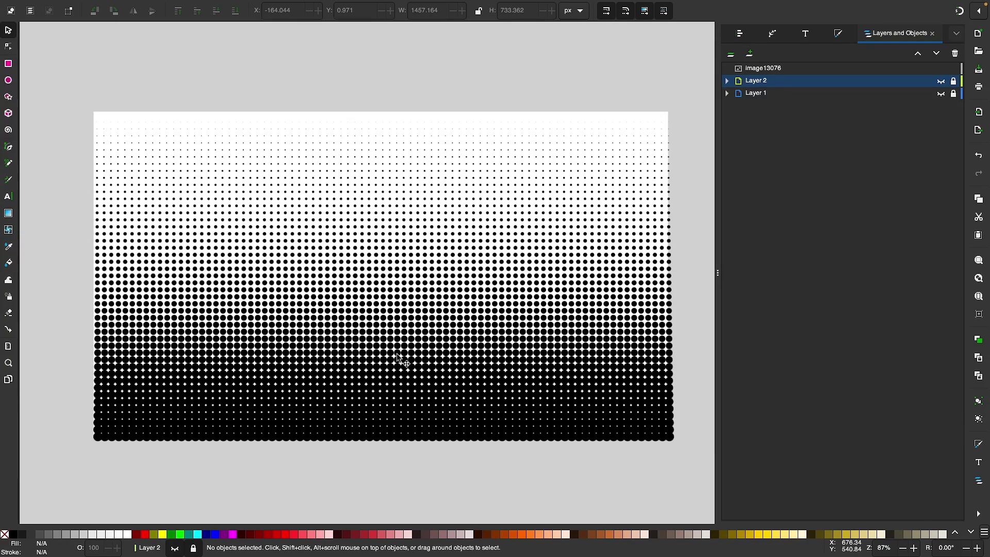
scroll(397, 356, up, 7)
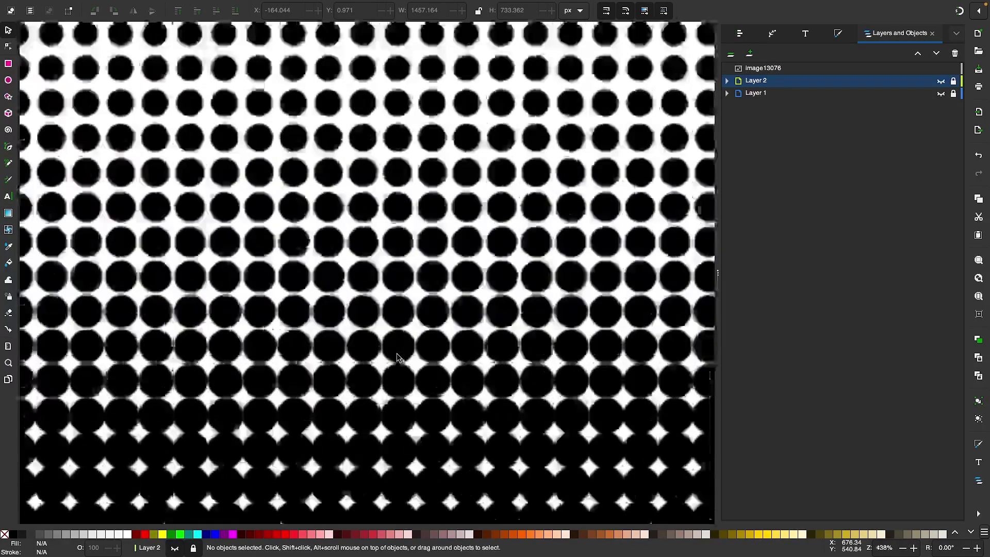
scroll(397, 355, up, 2)
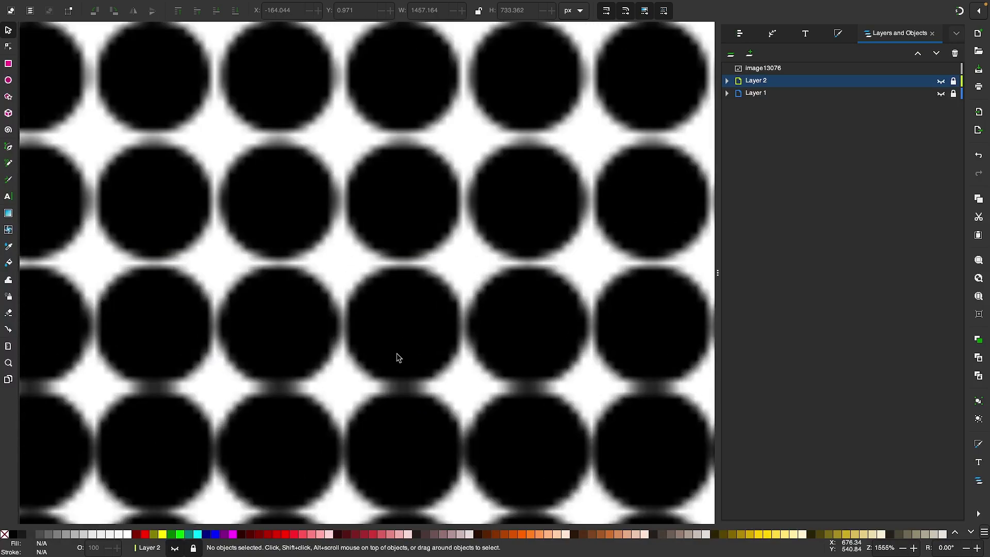
scroll(397, 356, down, 6)
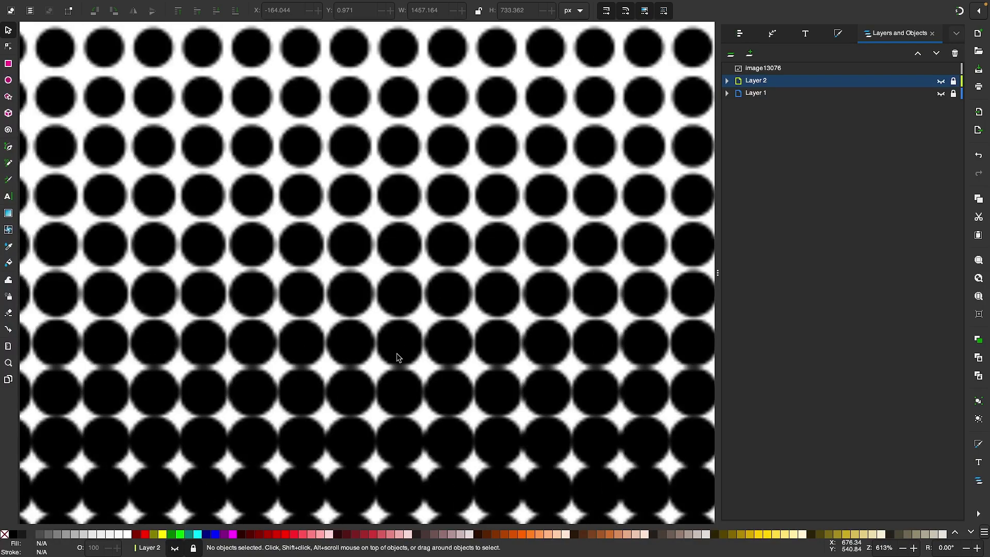
scroll(397, 355, down, 3)
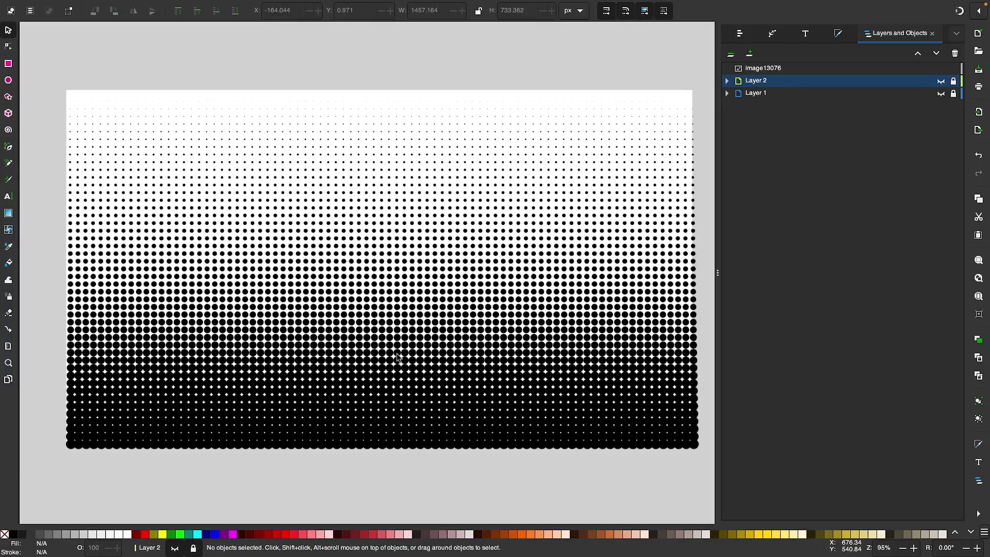
scroll(397, 355, down, 1)
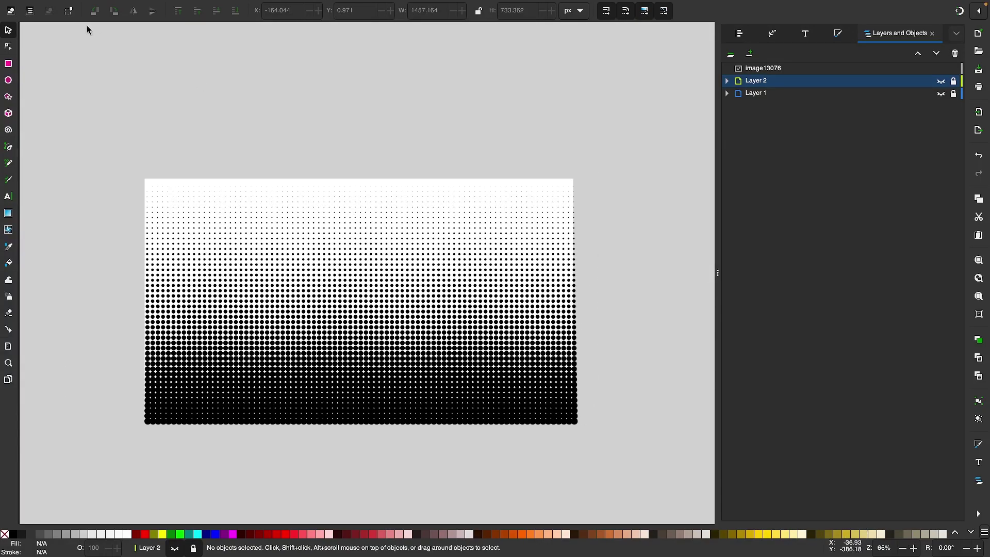
Step: In Preferences, change the Create Bitmap Copy resolution from 96 to 300 dpi and close it
mouse_move(53, 3)
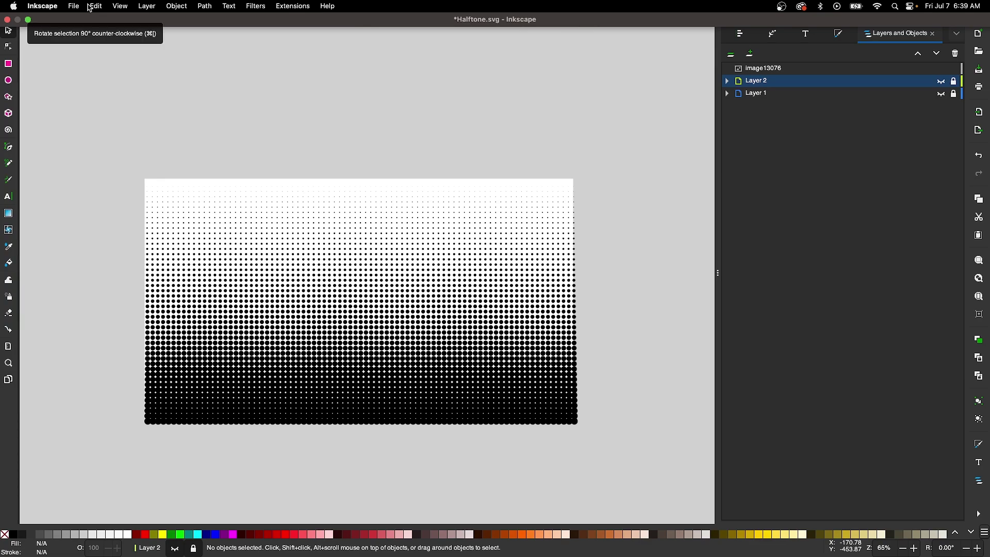
click(96, 6)
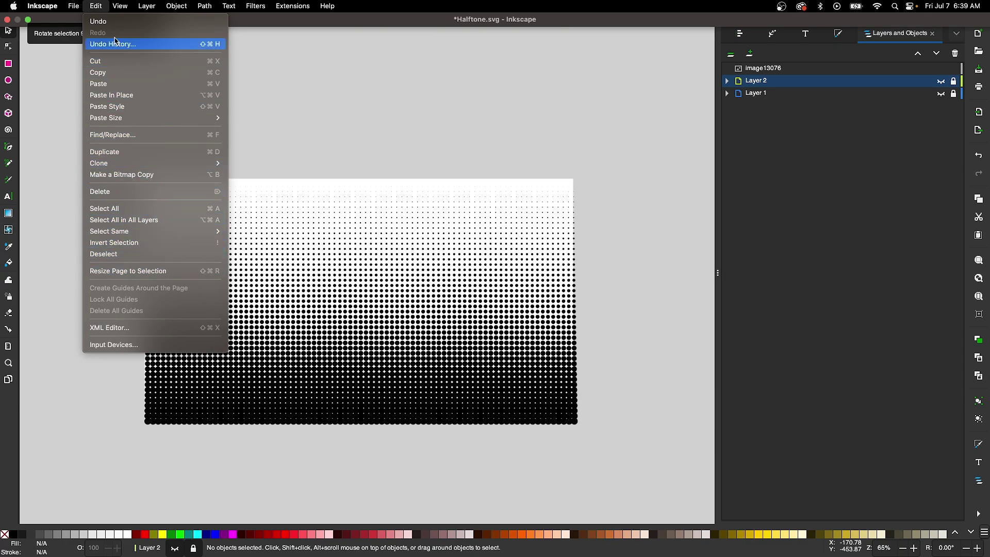
mouse_move(73, 6)
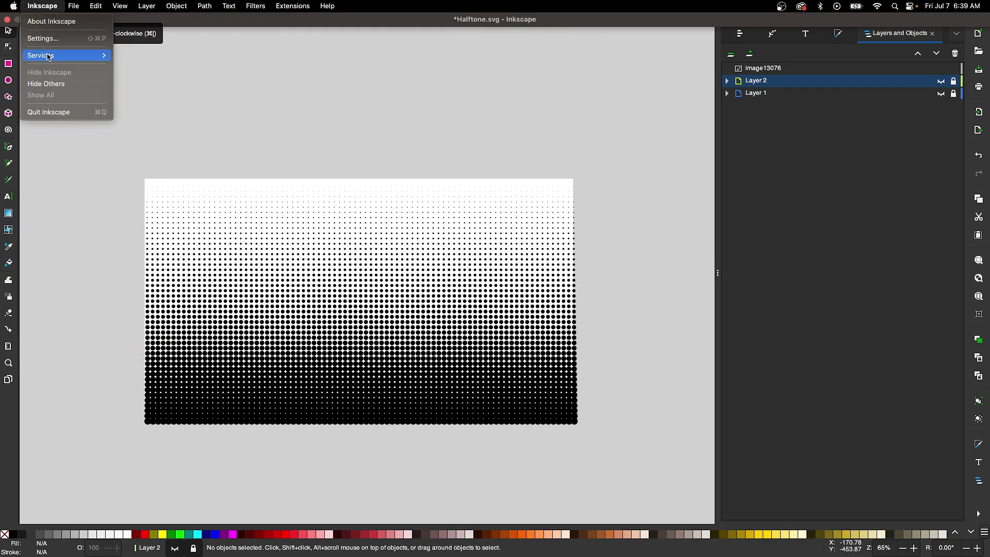
click(50, 43)
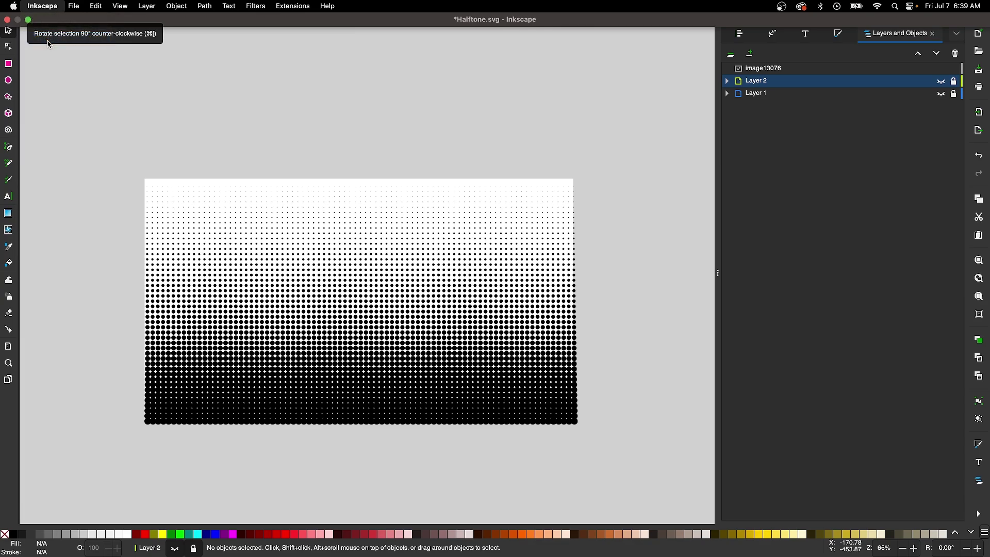
drag(537, 19, 396, 85)
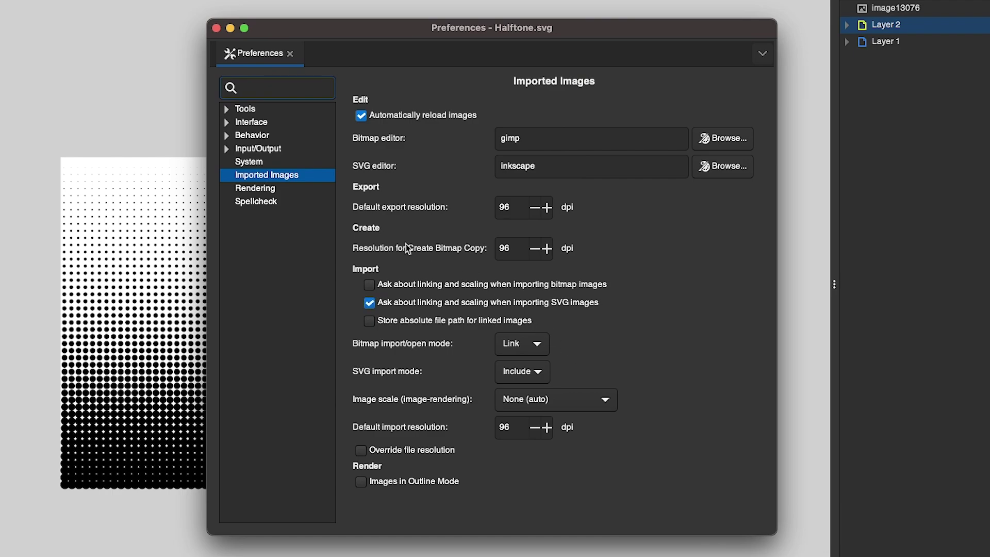
double_click(506, 248)
text(300)
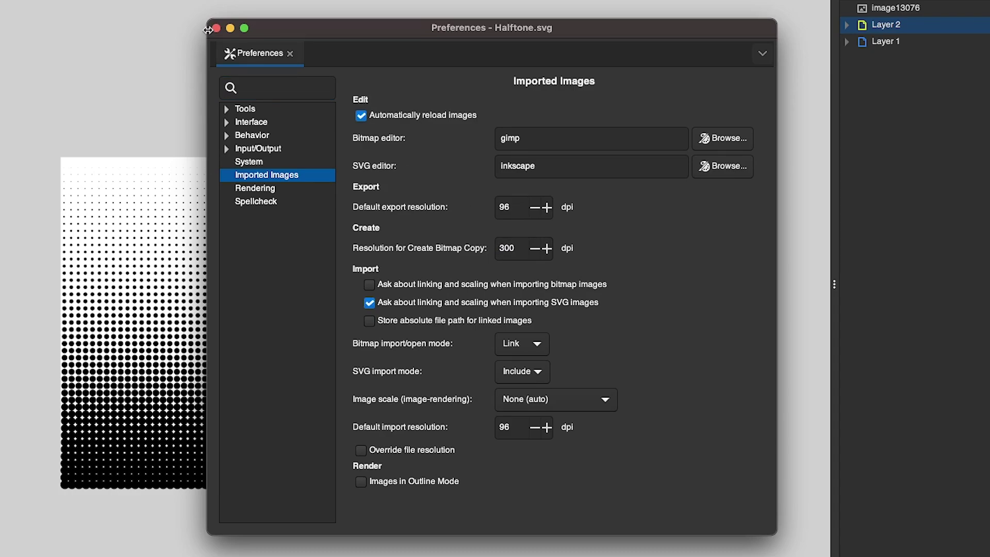
click(216, 28)
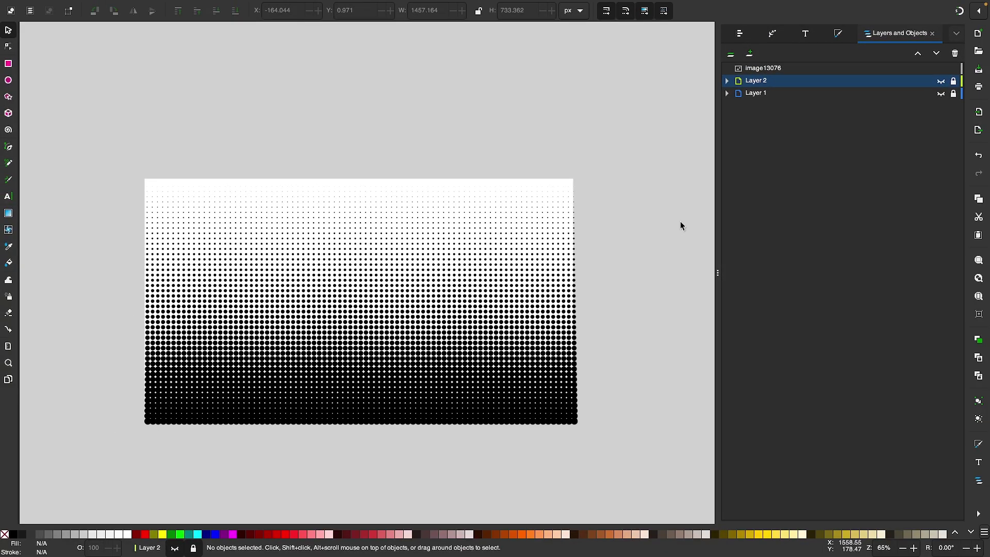
Step: Delete the old image13076 bitmap and make the original dot clones visible again
click(779, 69)
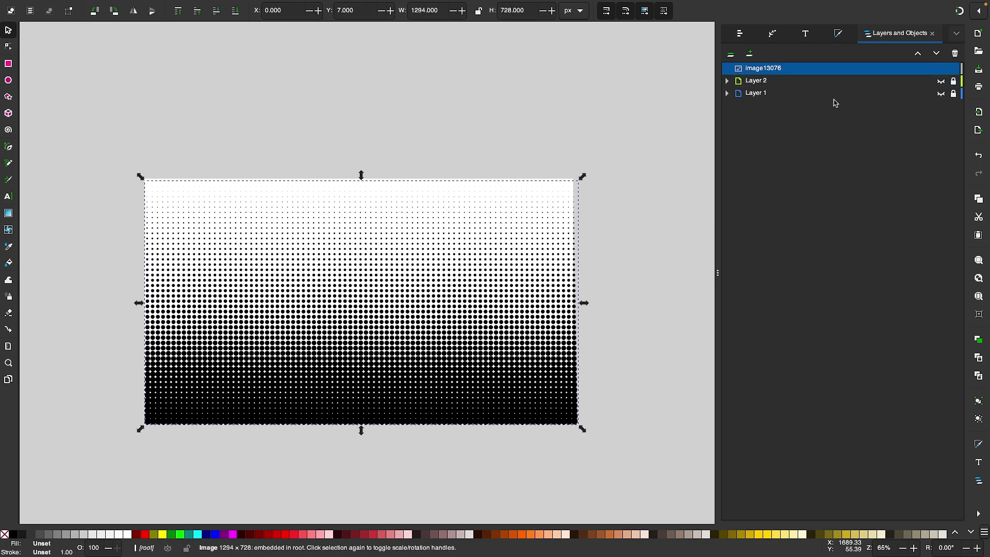
click(955, 53)
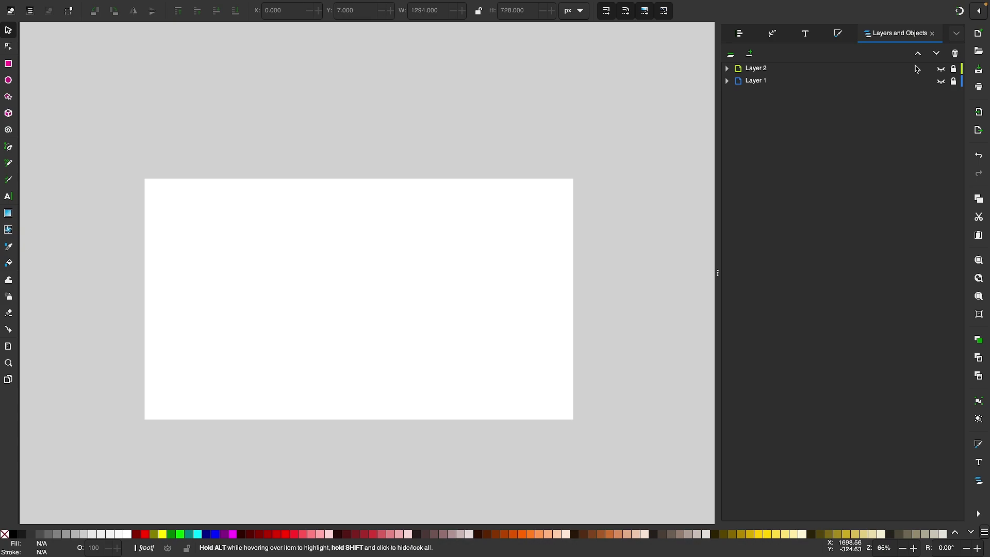
key(ctrl+z)
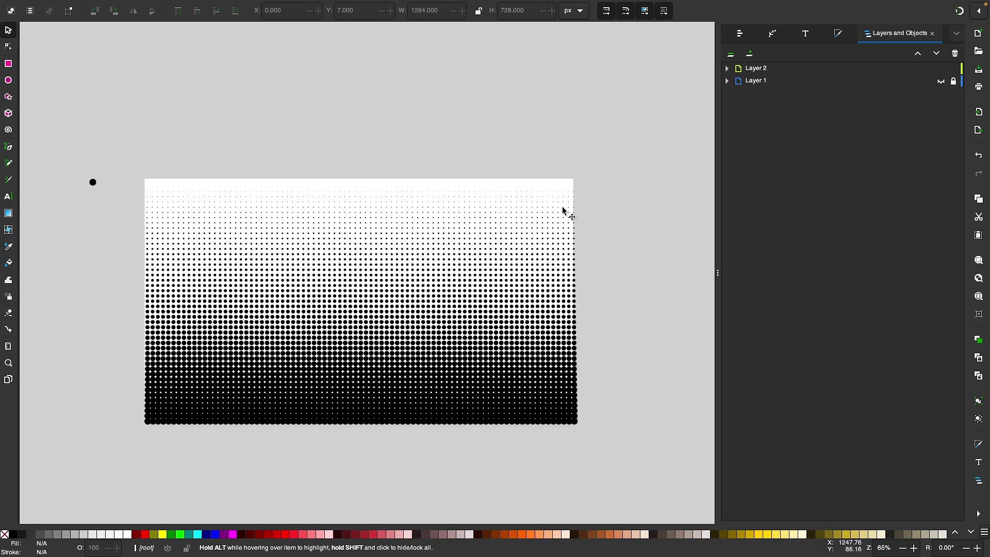
Step: Make a new bitmap copy of all the dot clones and move image13079 above Layer 2
drag(613, 459, 122, 82)
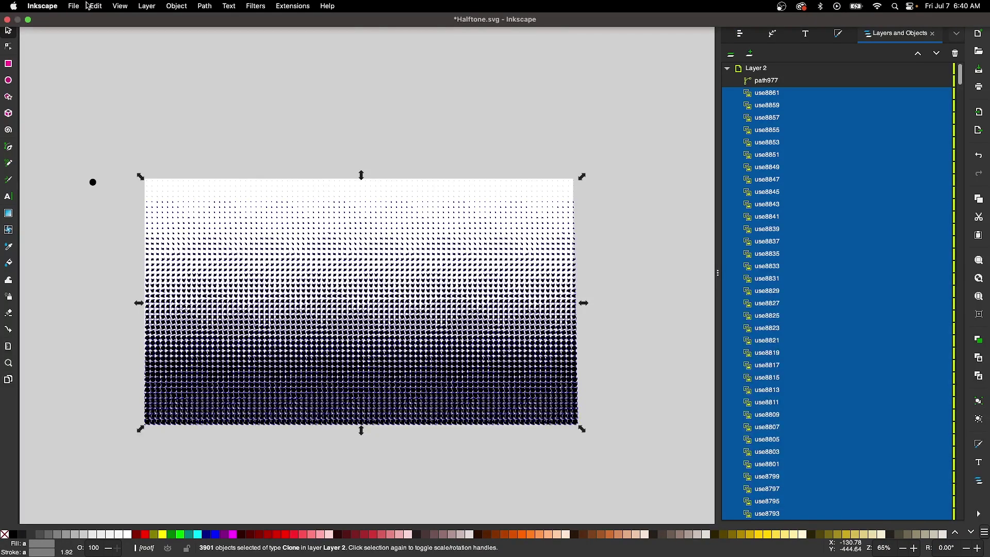
click(103, 6)
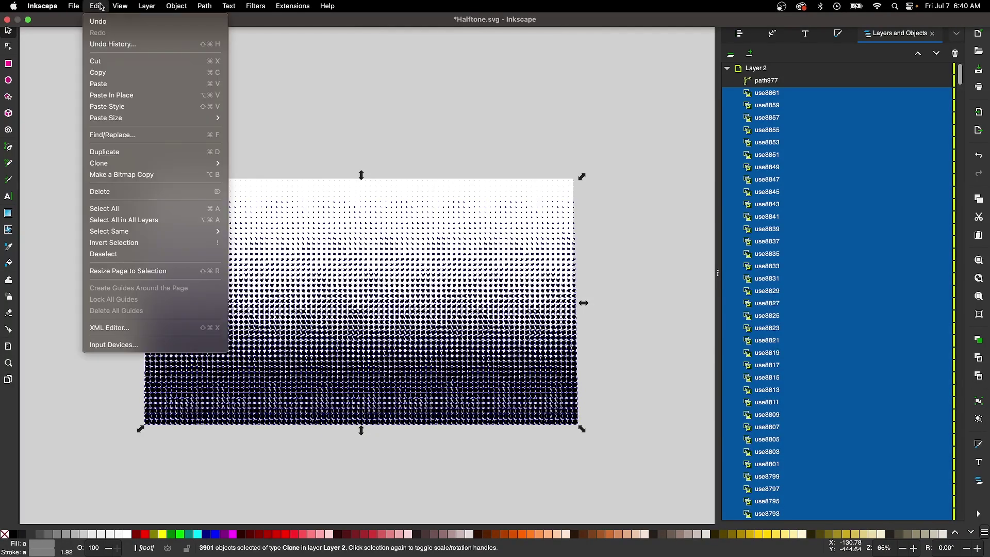
click(122, 175)
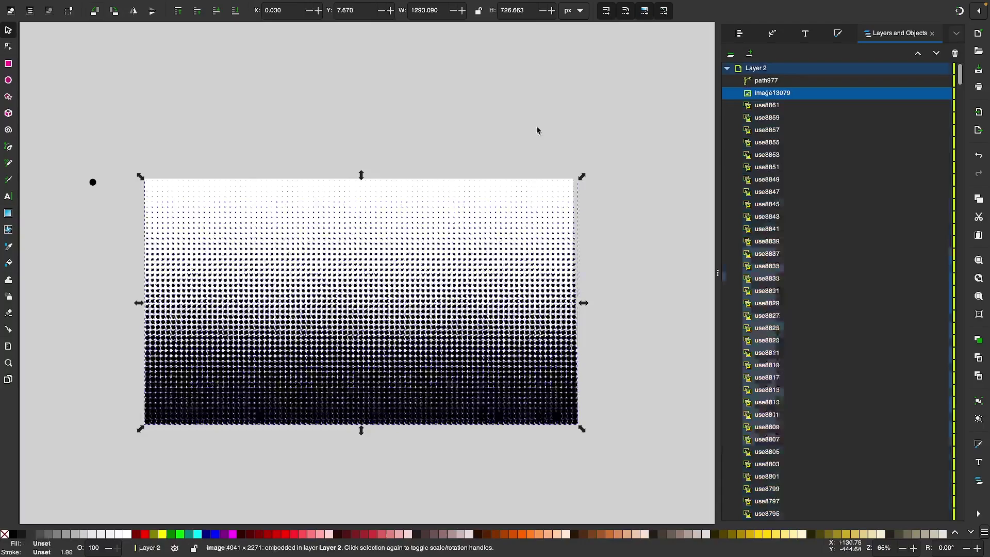
click(685, 99)
click(727, 69)
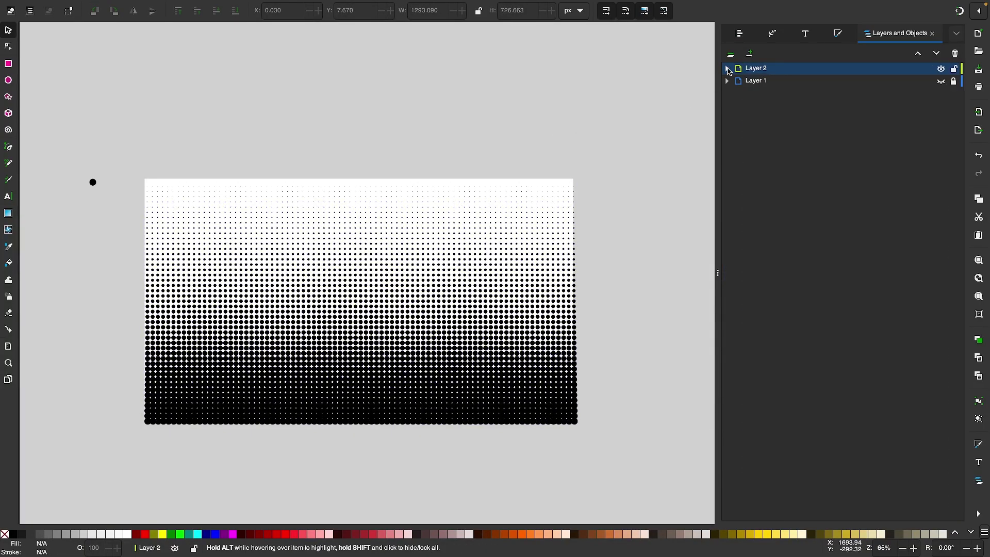
click(727, 68)
click(773, 94)
drag(772, 93, 765, 66)
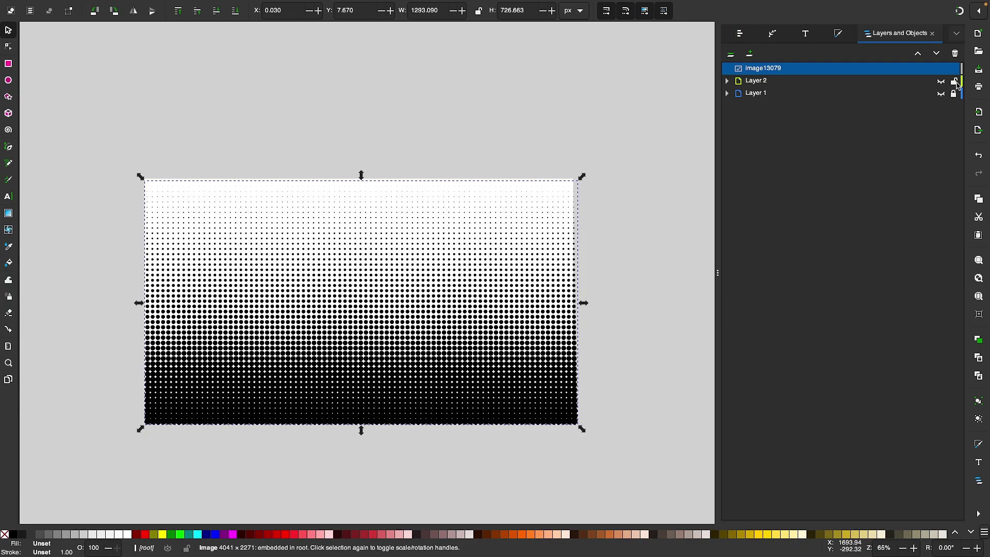
scroll(374, 400, up, 5)
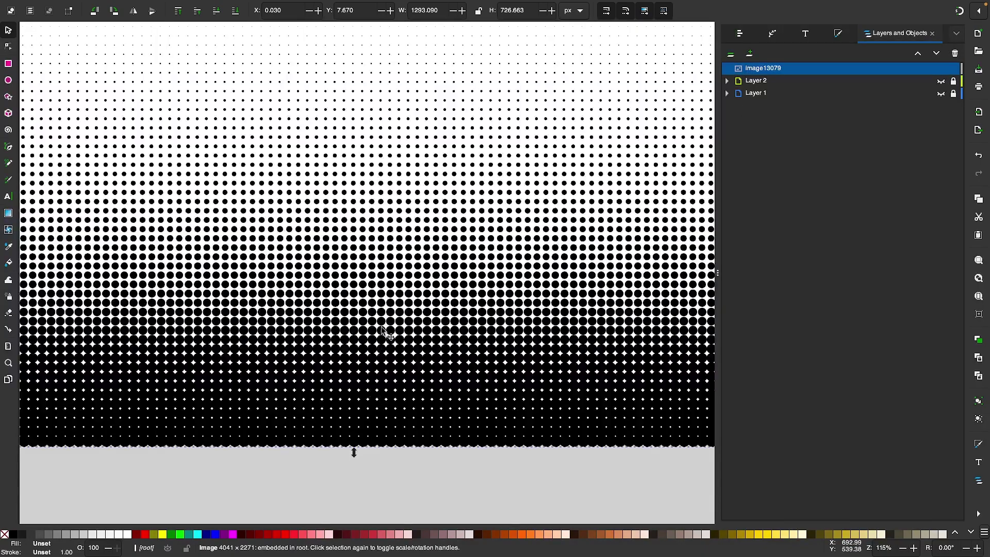
scroll(354, 453, down, 2)
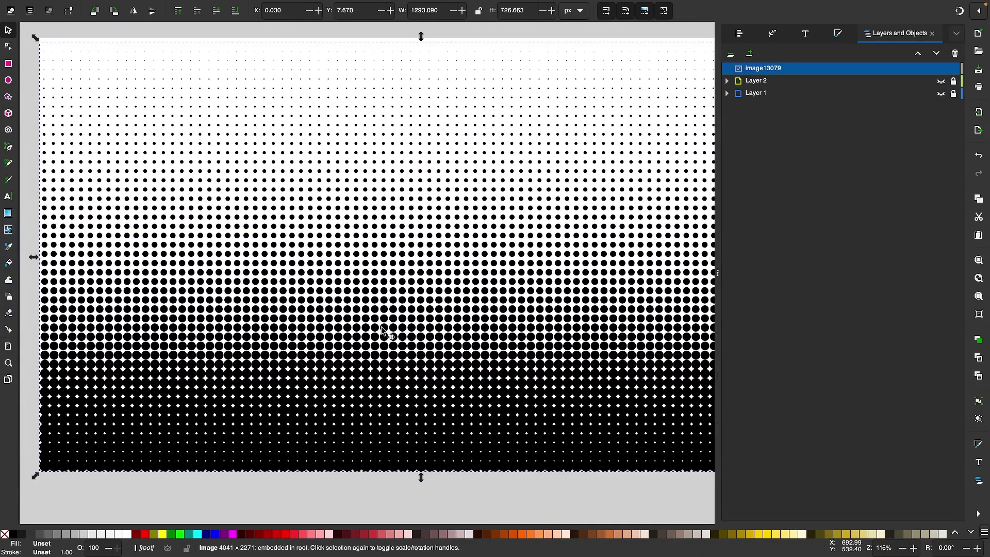
scroll(384, 332, up, 2)
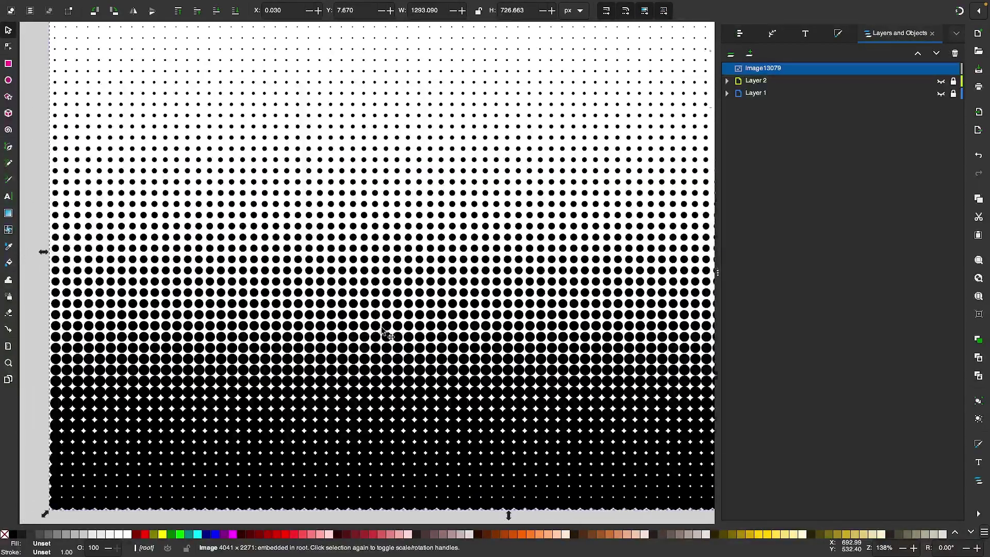
scroll(379, 305, up, 2)
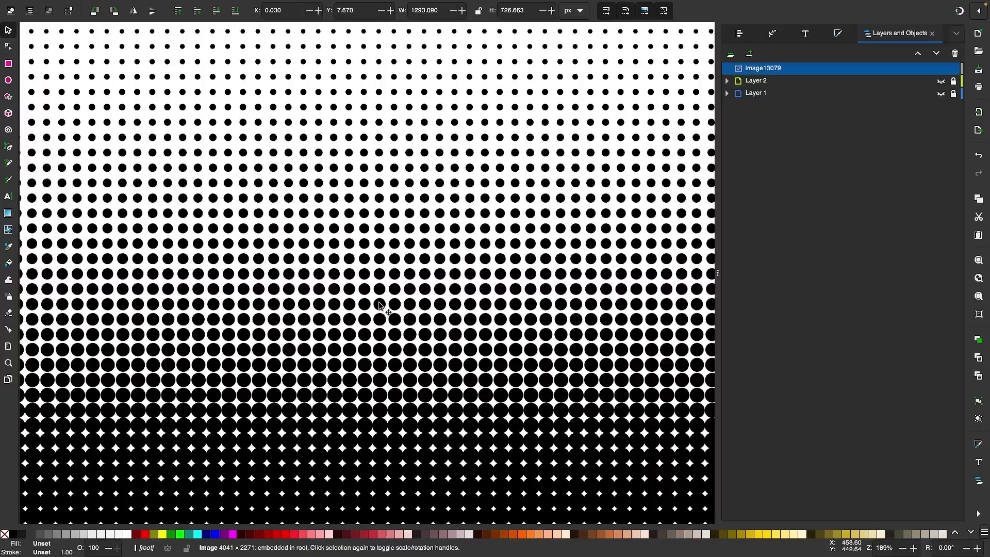
scroll(379, 306, up, 1)
scroll(379, 306, up, 15)
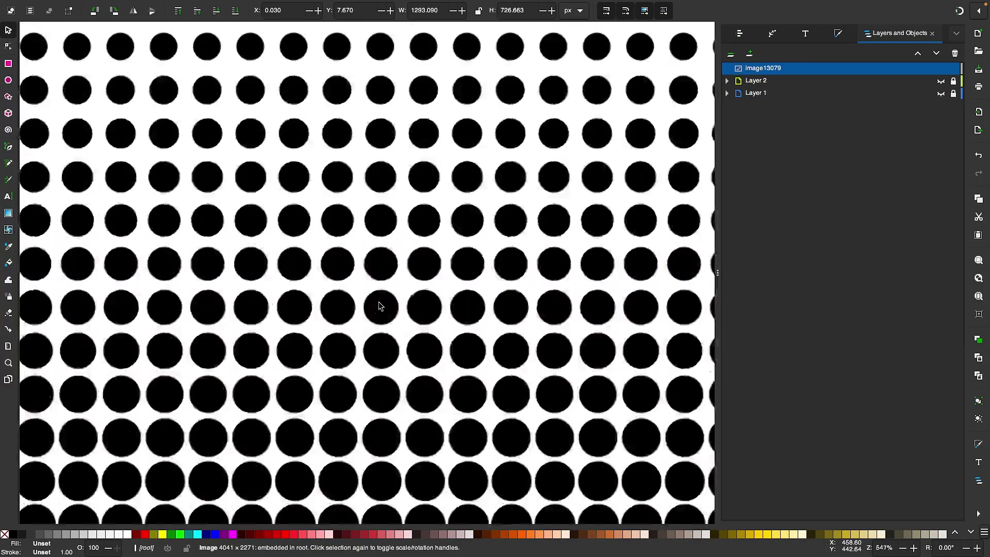
scroll(378, 306, up, 3)
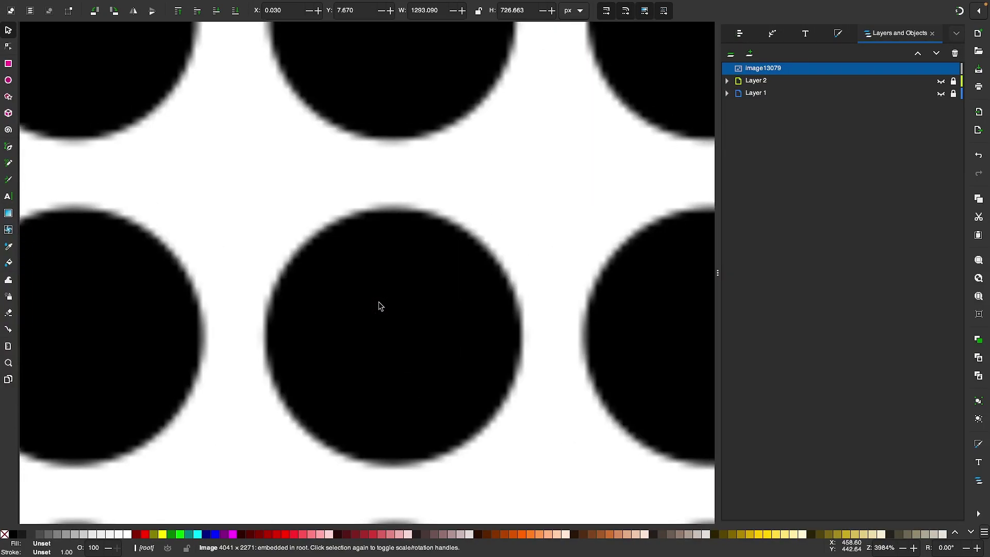
scroll(379, 306, down, 20)
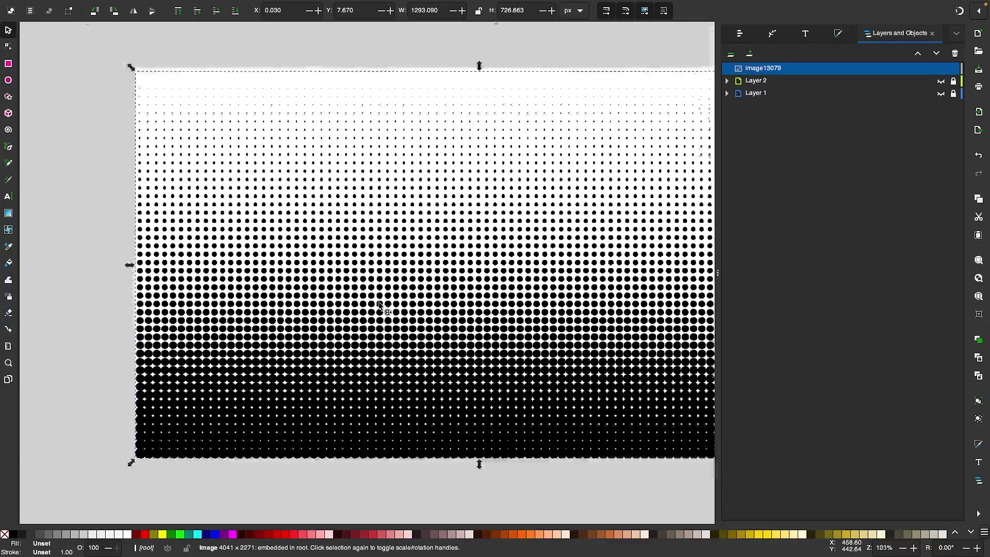
scroll(379, 305, down, 3)
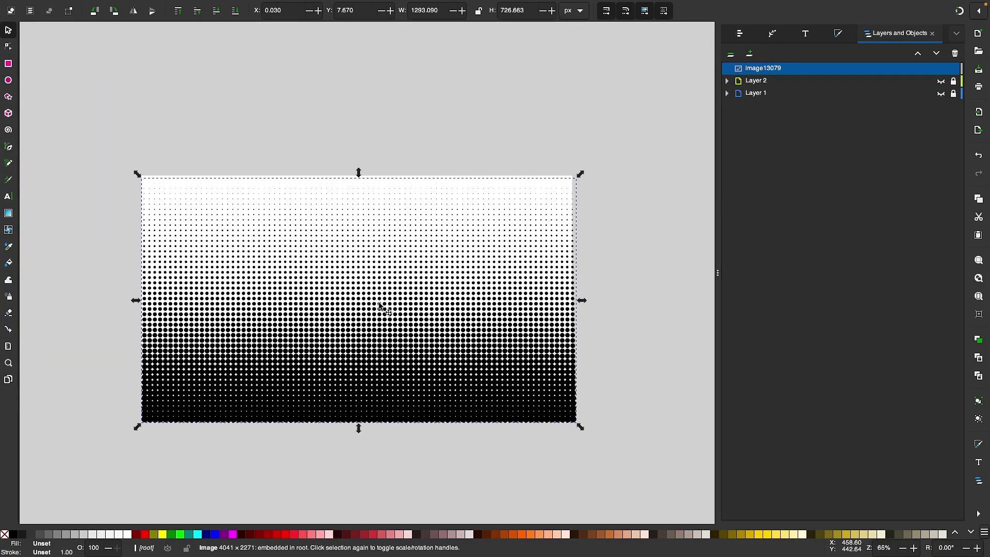
click(631, 240)
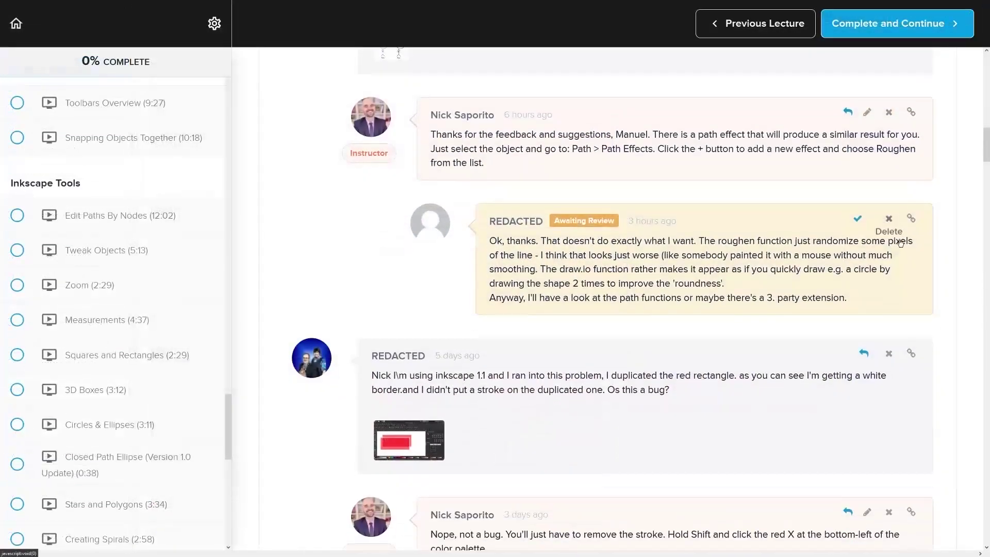
Step: Scroll down through the lecture's comment discussion
scroll(925, 238, down, 6)
scroll(924, 237, down, 7)
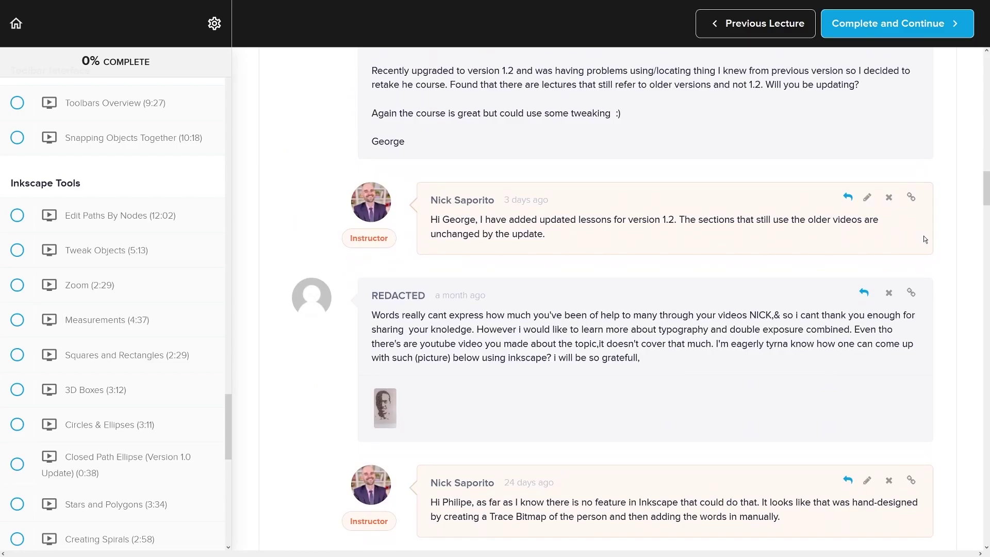